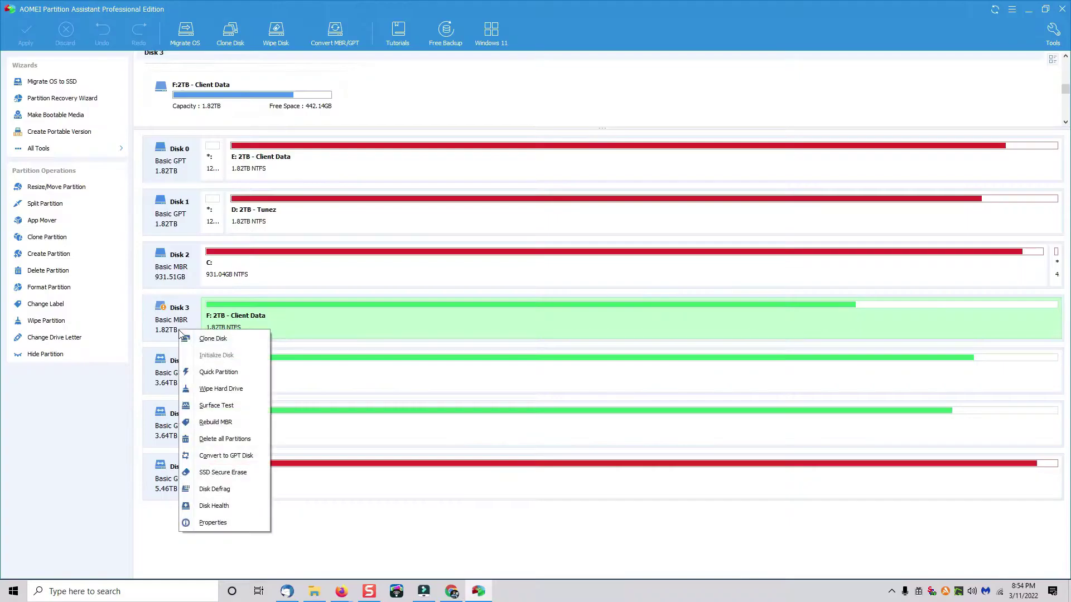
Run a quick-check surface test on Disk 3
{"action": "left_click", "coordinate": [236, 407]}
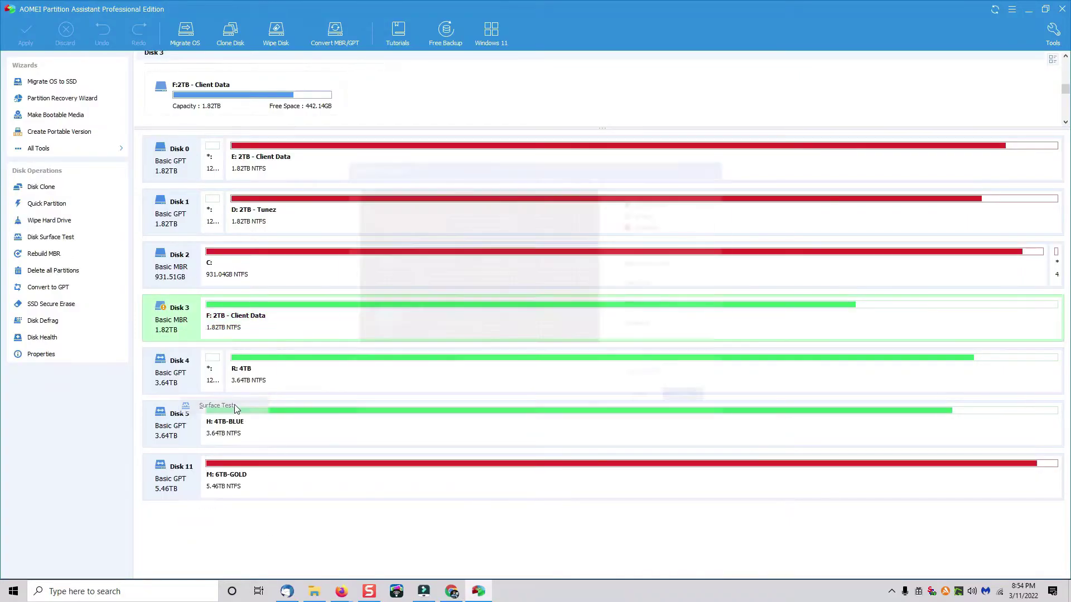
{"action": "left_click", "coordinate": [625, 375]}
{"action": "left_click", "coordinate": [689, 399]}
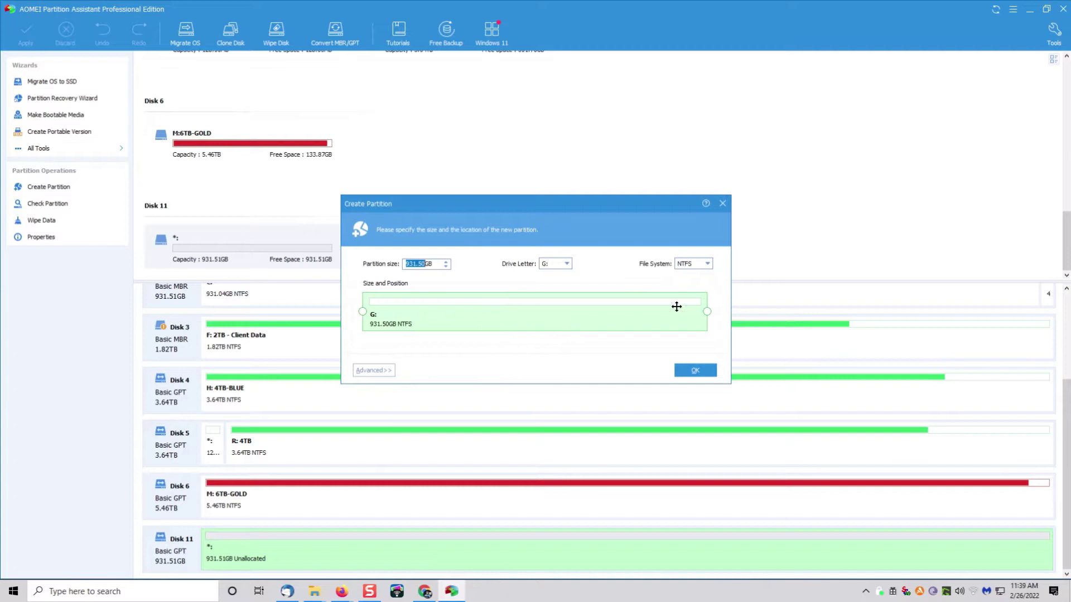
Create and apply the full-size 931.50GB NTFS partition G: on Disk 11
{"action": "left_click", "coordinate": [699, 372]}
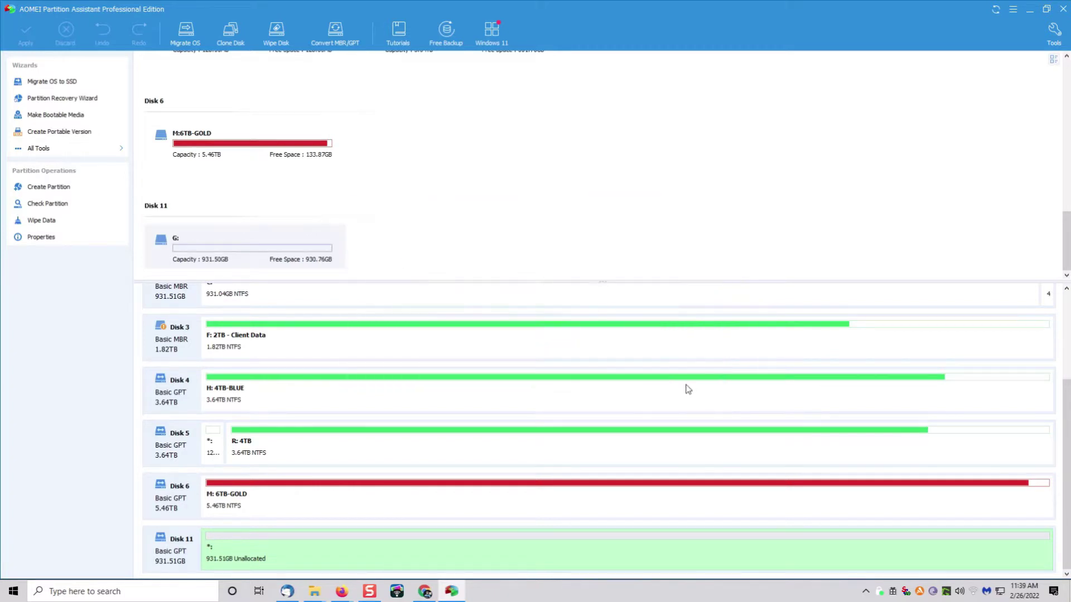
{"action": "left_click", "coordinate": [702, 413]}
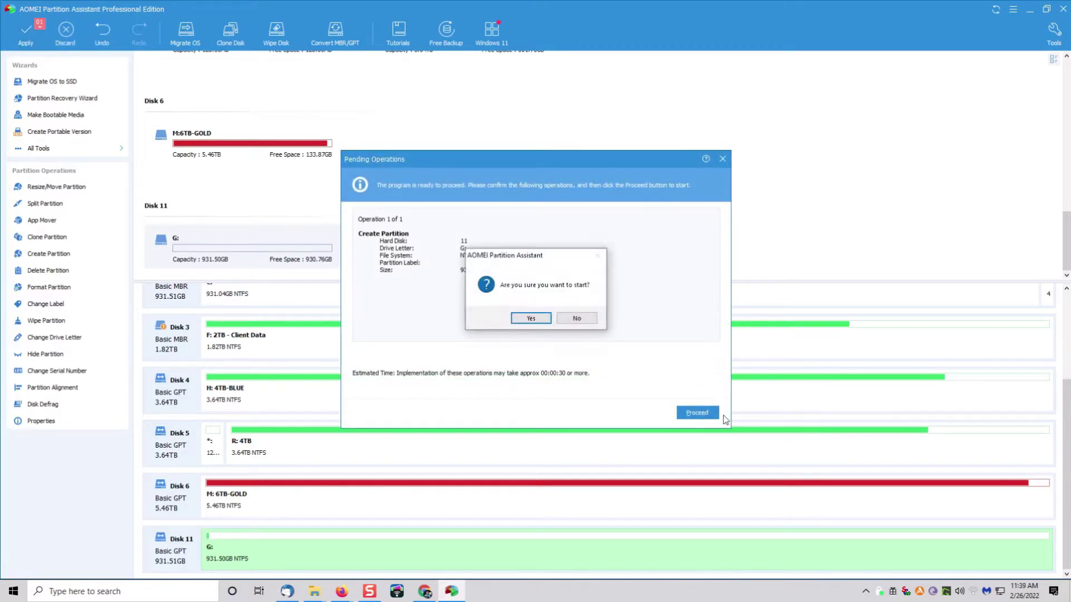
{"action": "left_click", "coordinate": [531, 319]}
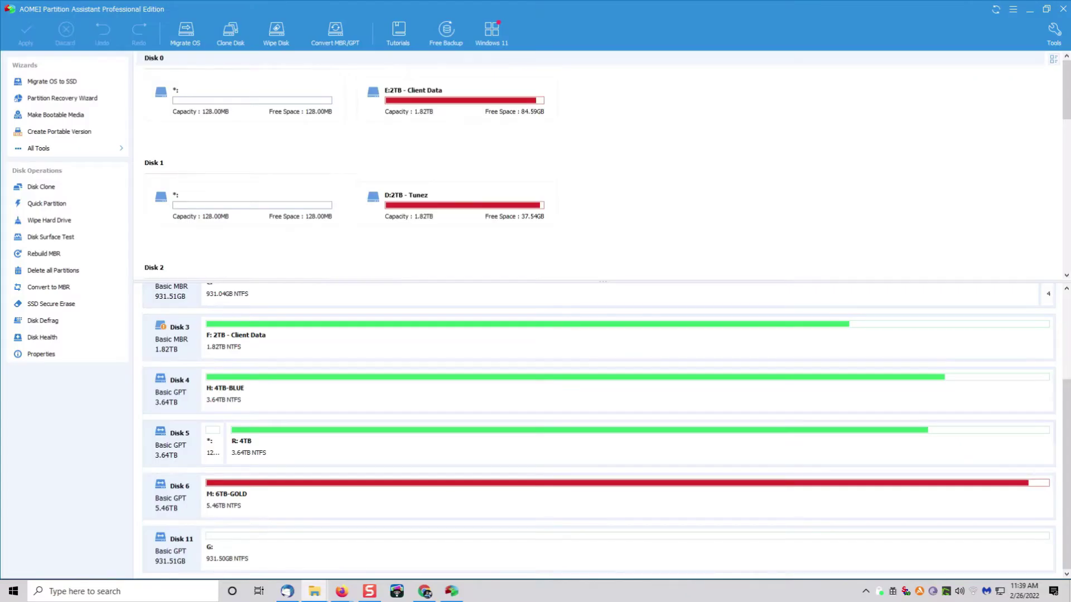
{"action": "key", "text": "super+e"}
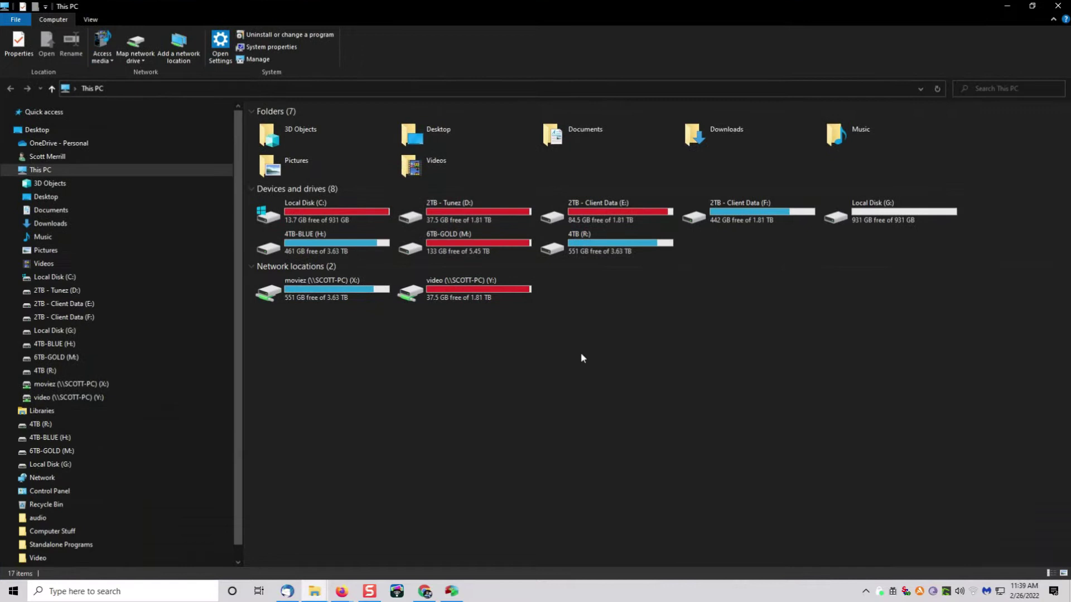
{"action": "left_click", "coordinate": [876, 222]}
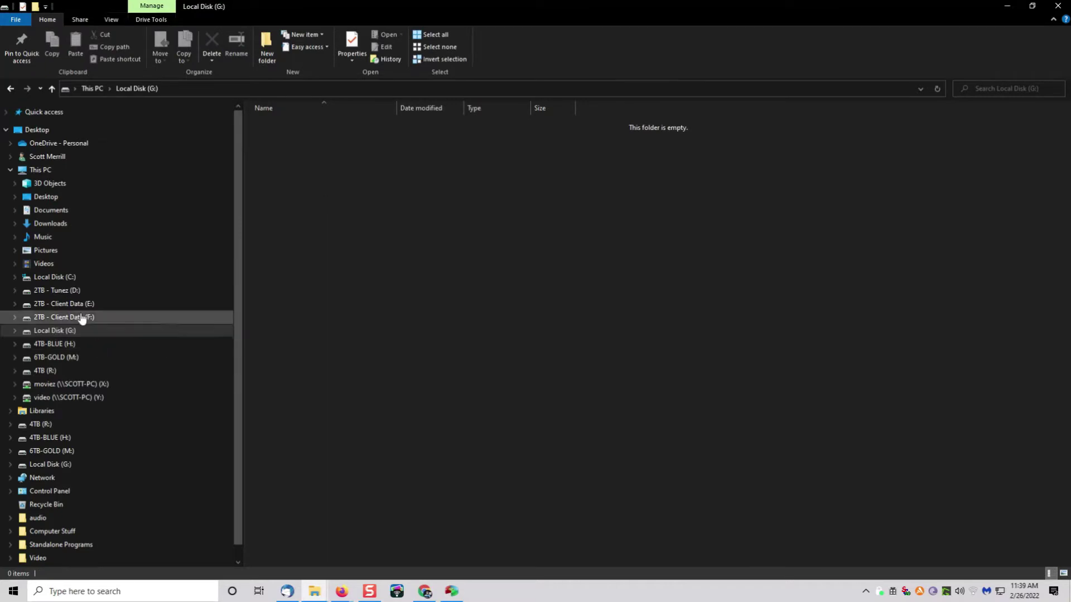
{"action": "left_click", "coordinate": [40, 170]}
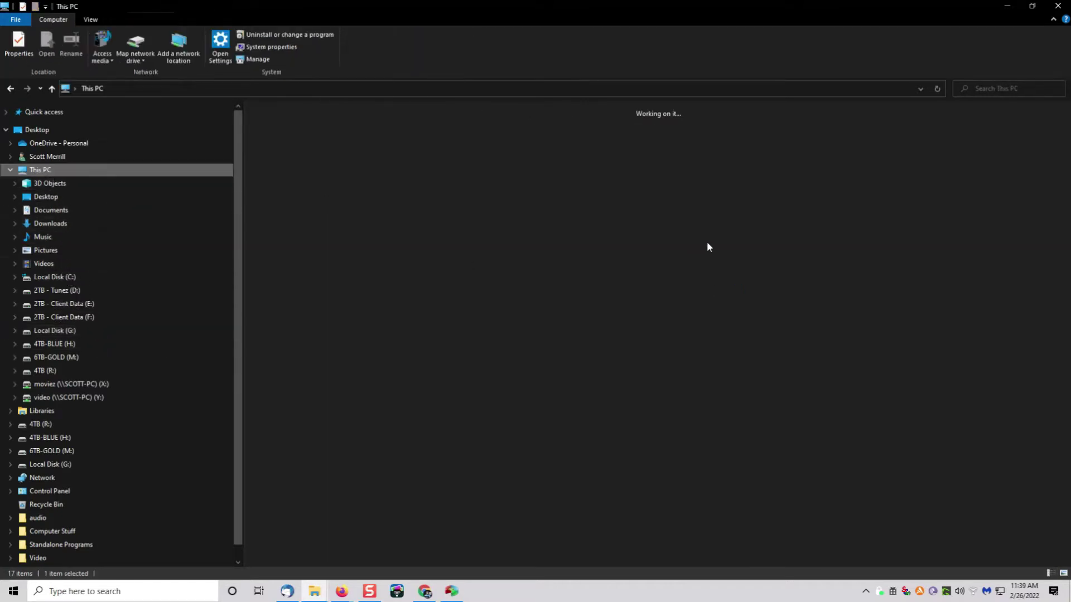
Resize G: on Disk 11 down to 249.97GB, leaving 681.54GB unallocated
{"action": "left_click", "coordinate": [877, 245]}
{"action": "key", "text": "alt+Tab"}
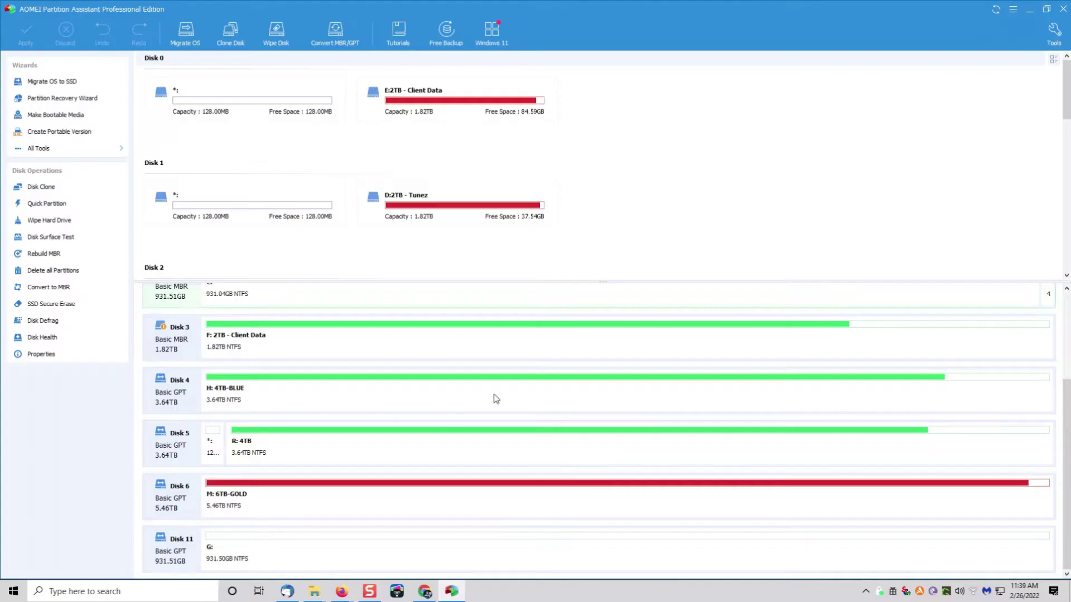
{"action": "right_click", "coordinate": [304, 553]}
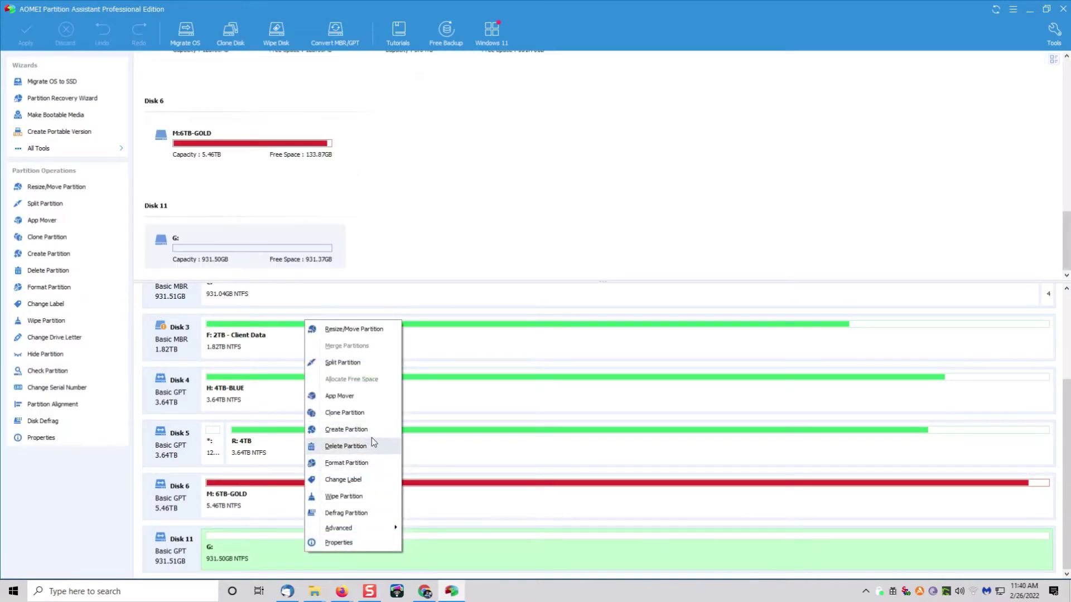
{"action": "left_click", "coordinate": [366, 330]}
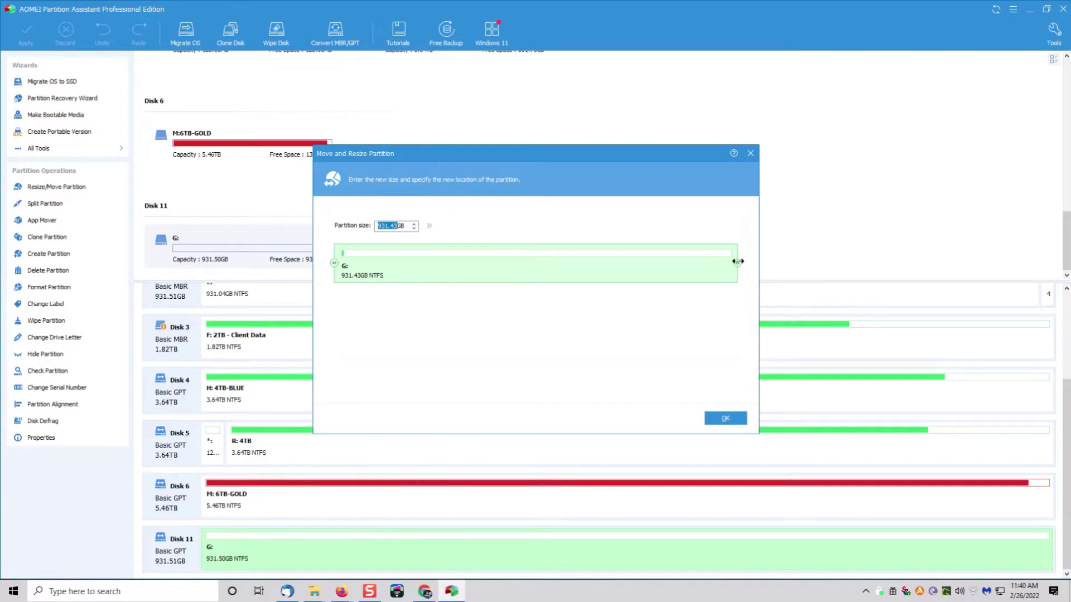
{"action": "left_click_drag", "start_coordinate": [737, 261], "coordinate": [424, 262]}
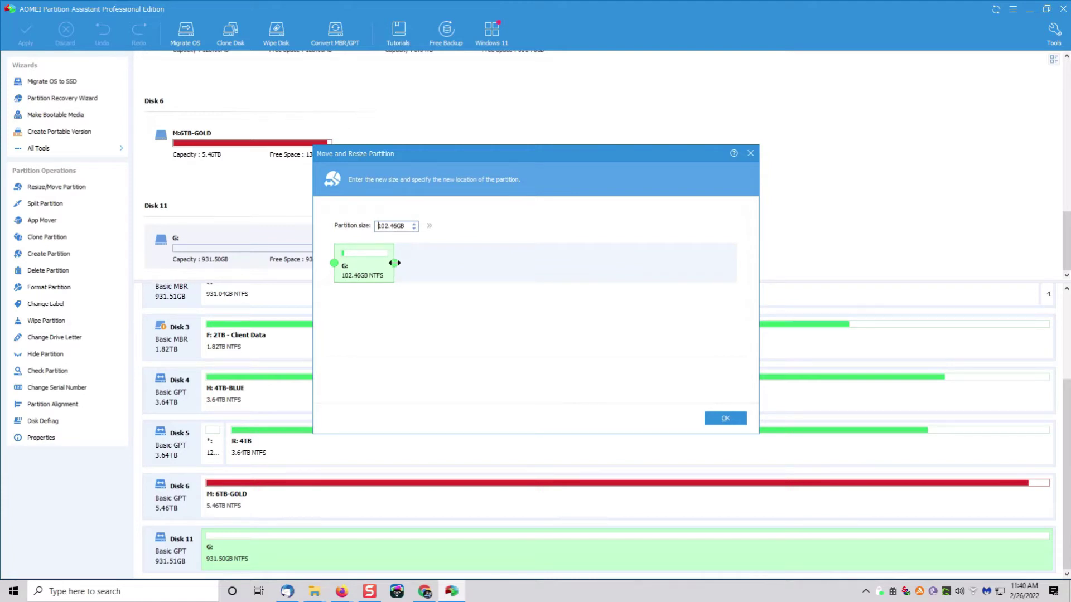
{"action": "left_click_drag", "start_coordinate": [395, 262], "coordinate": [453, 263]}
{"action": "left_click", "coordinate": [725, 418]}
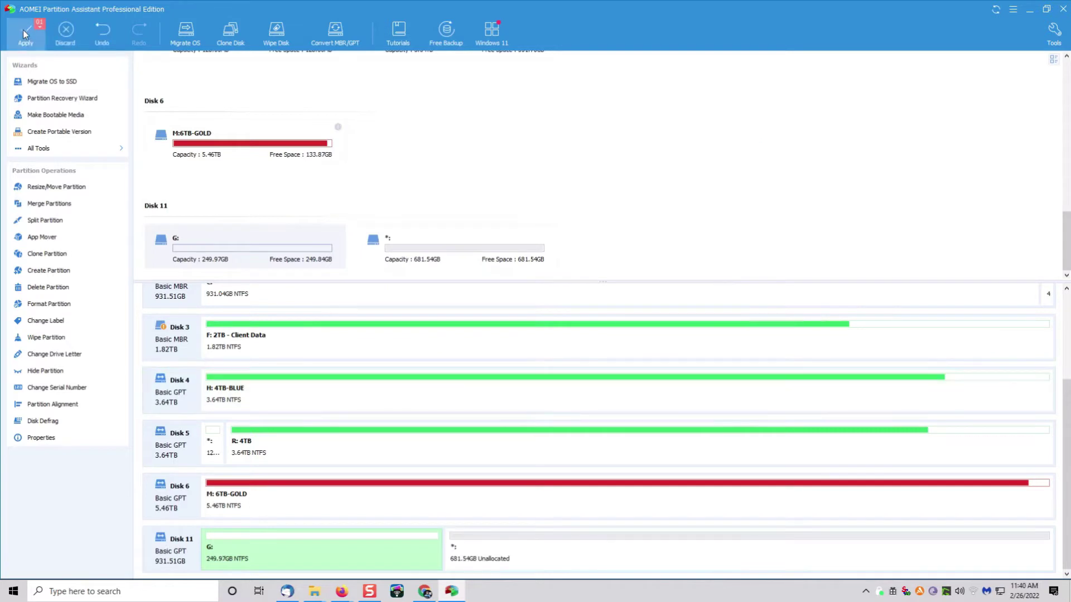
Queue a new 681.53GB NTFS partition I: in Disk 11's unallocated space
{"action": "left_click", "coordinate": [509, 554]}
{"action": "right_click", "coordinate": [527, 554]}
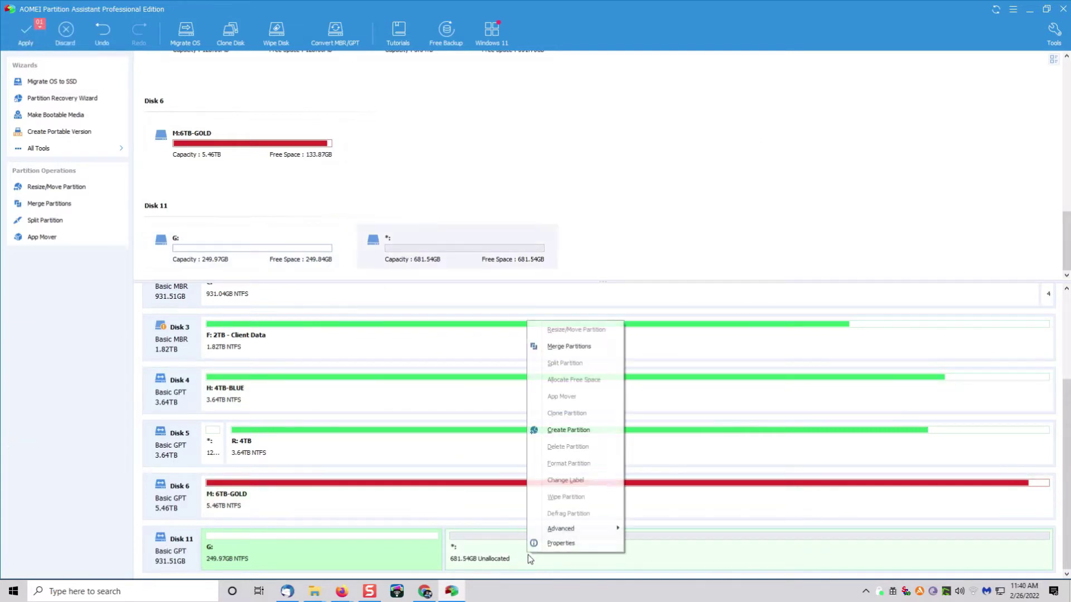
{"action": "left_click", "coordinate": [580, 433]}
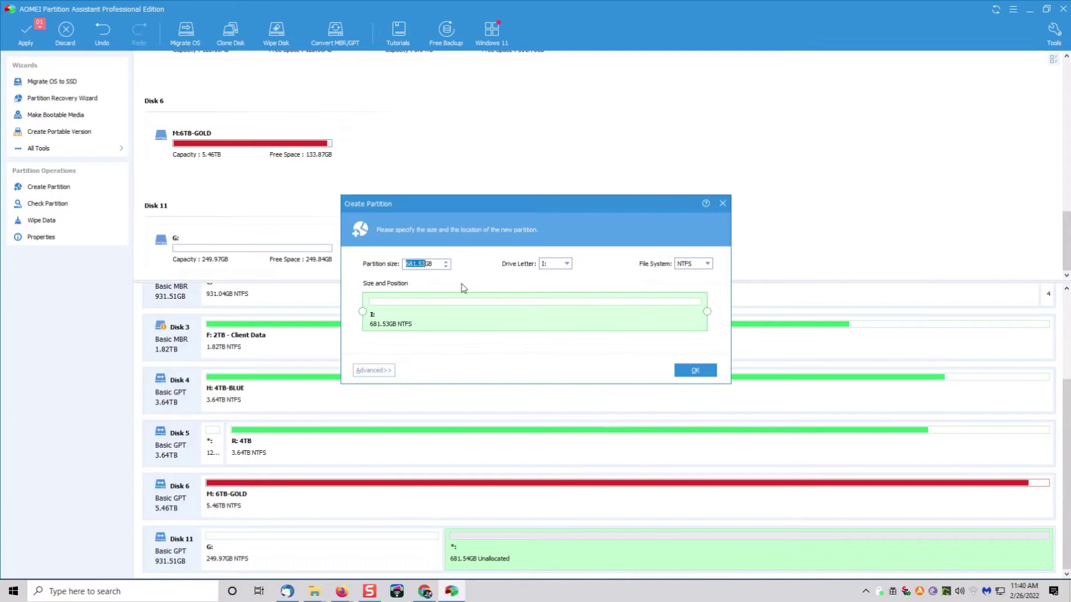
{"action": "left_click", "coordinate": [695, 371]}
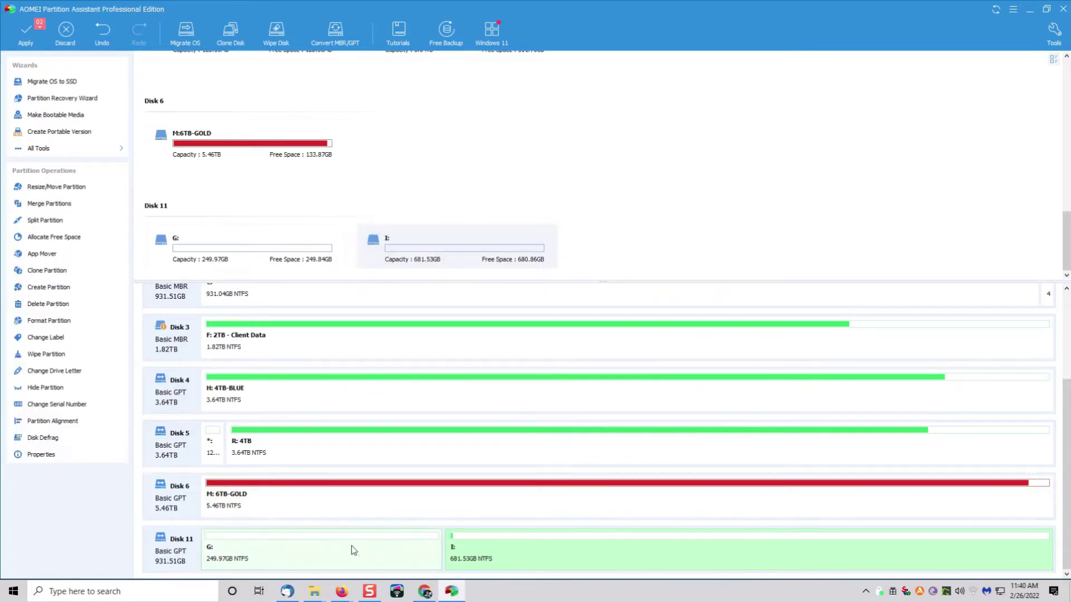
Review and apply the pending resize and partition creation operations
{"action": "left_click", "coordinate": [25, 32]}
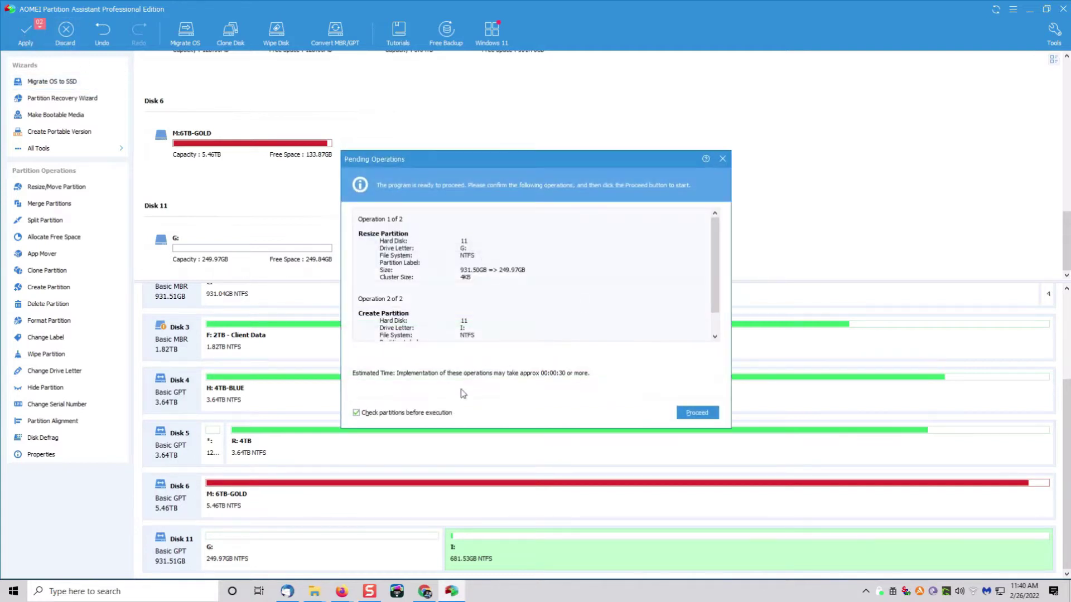
{"action": "left_click_drag", "start_coordinate": [716, 248], "coordinate": [716, 283]}
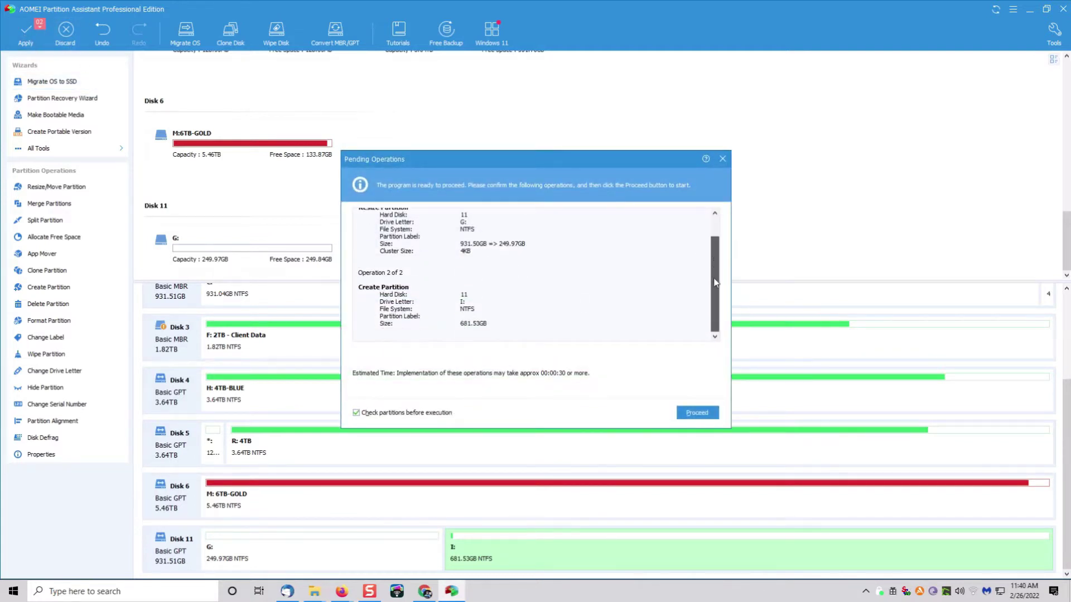
{"action": "scroll", "coordinate": [717, 278], "scroll_direction": "up", "scroll_amount": 2}
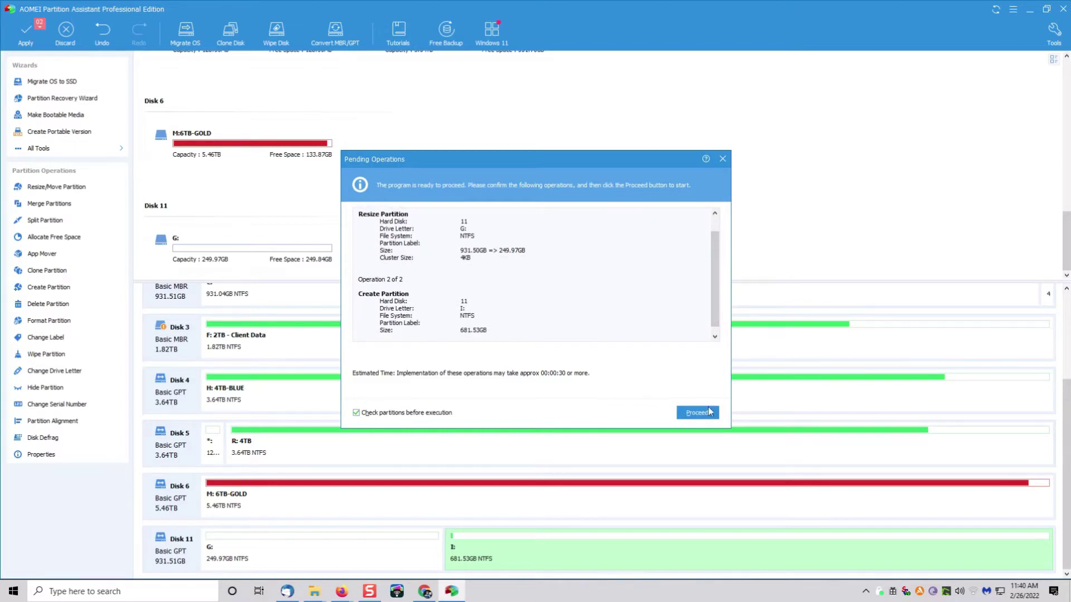
{"action": "left_click", "coordinate": [697, 413]}
{"action": "left_click", "coordinate": [530, 319]}
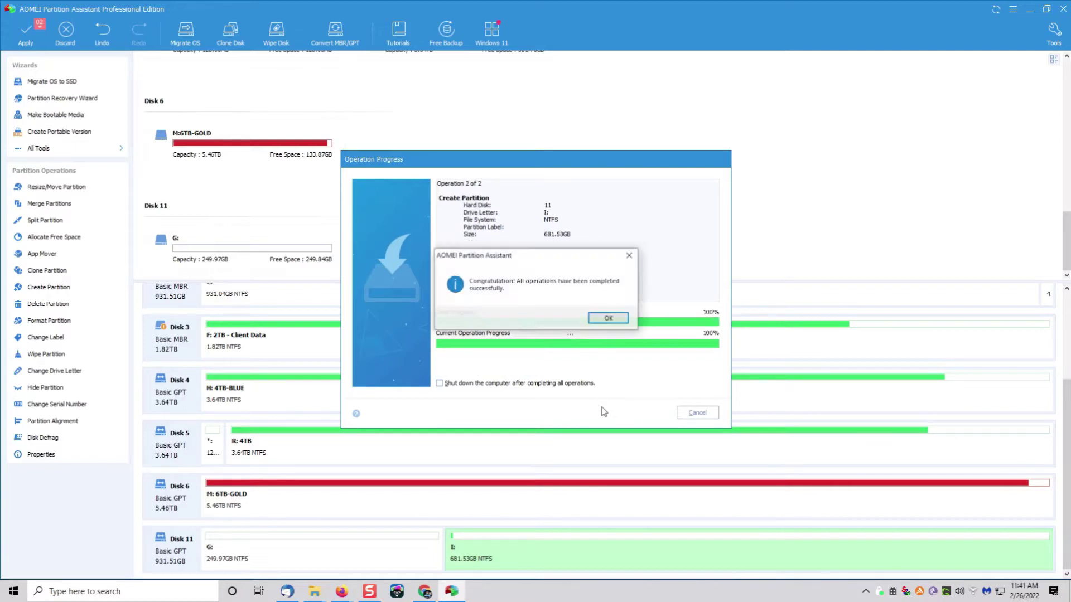
Change partition G:'s drive letter to S:
{"action": "left_click", "coordinate": [611, 318]}
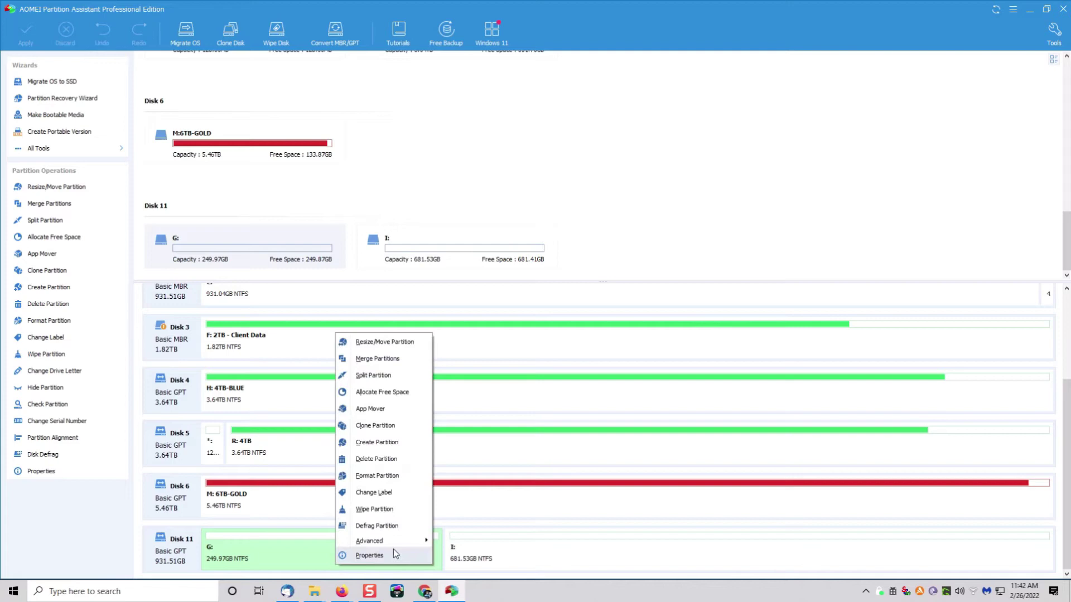
{"action": "mouse_move", "coordinate": [399, 541]}
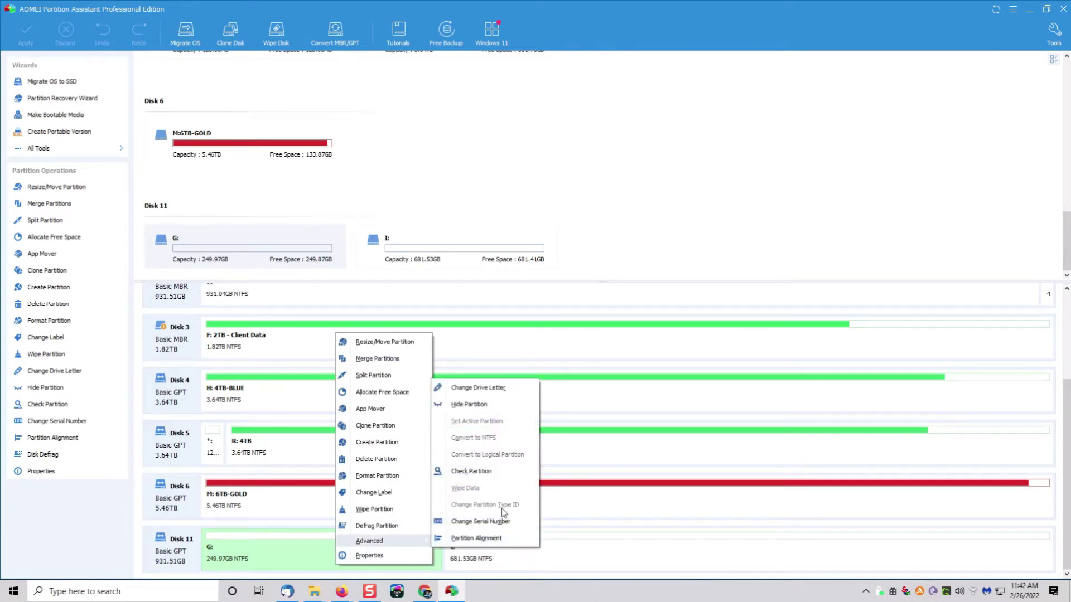
{"action": "left_click", "coordinate": [500, 389]}
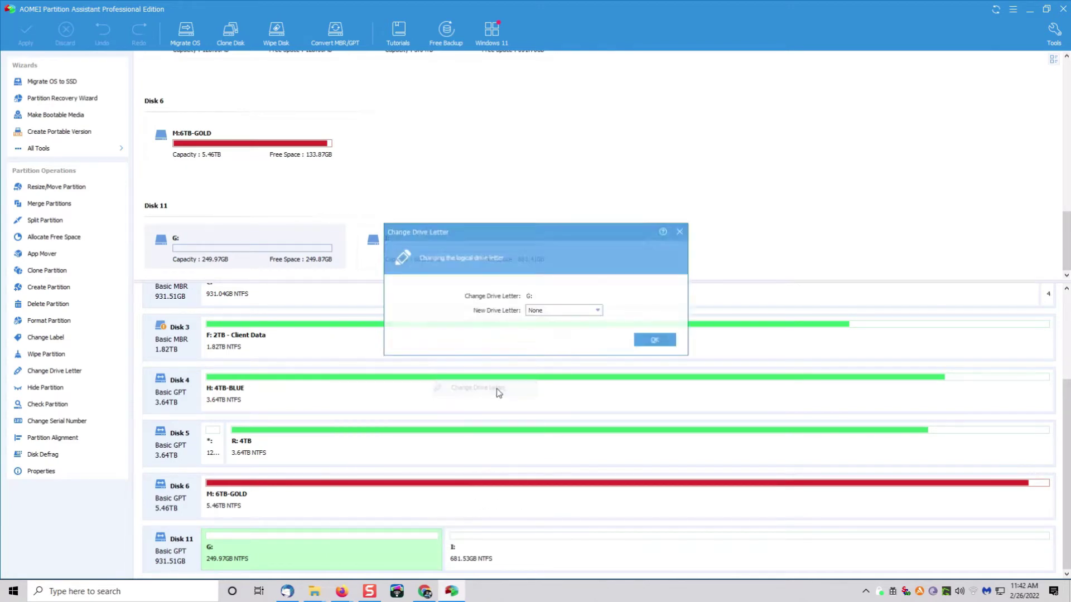
{"action": "left_click", "coordinate": [596, 311]}
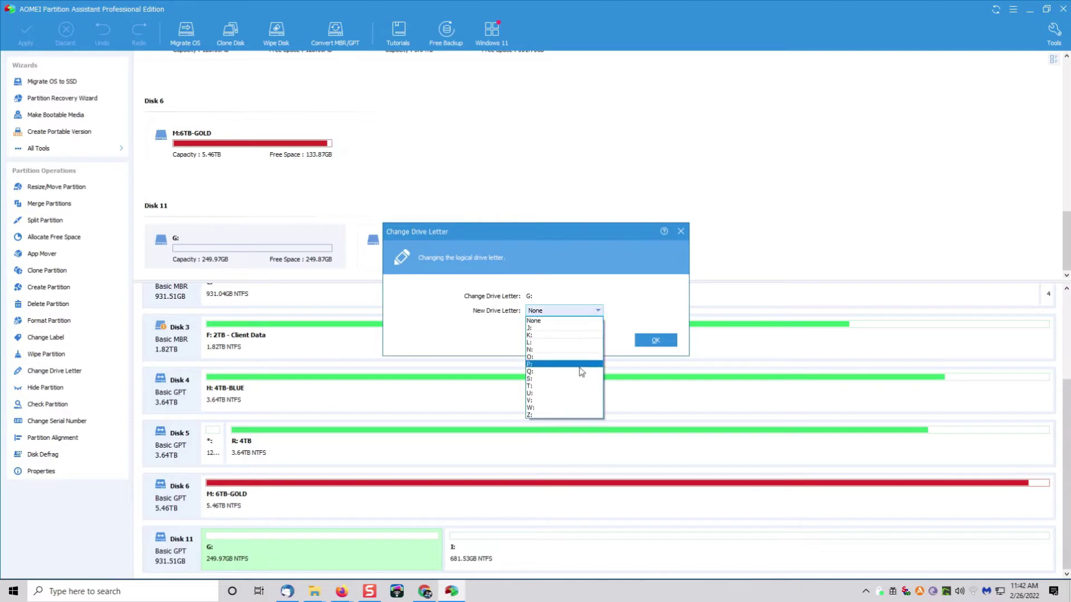
{"action": "left_click", "coordinate": [575, 379]}
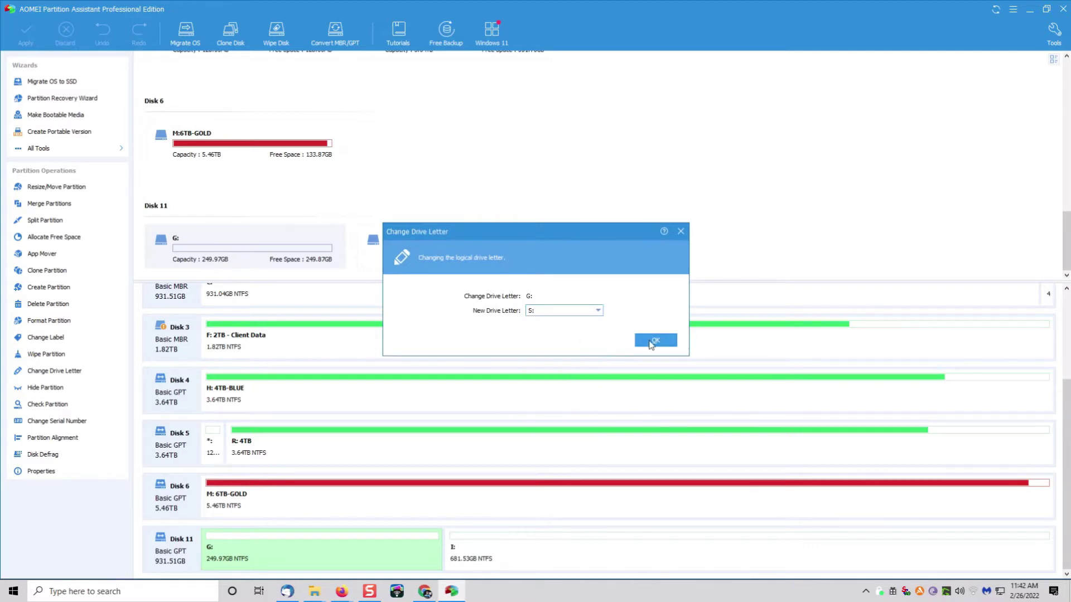
{"action": "left_click", "coordinate": [653, 341]}
Change partition I:'s drive letter to T:
{"action": "left_click", "coordinate": [510, 560]}
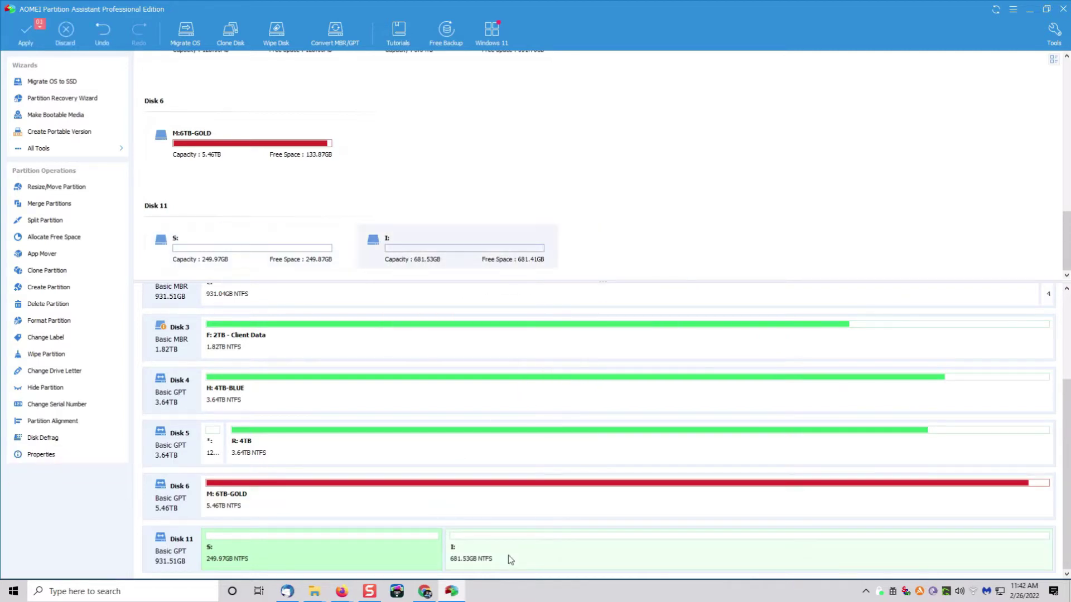
{"action": "right_click", "coordinate": [510, 559]}
{"action": "mouse_move", "coordinate": [558, 529]}
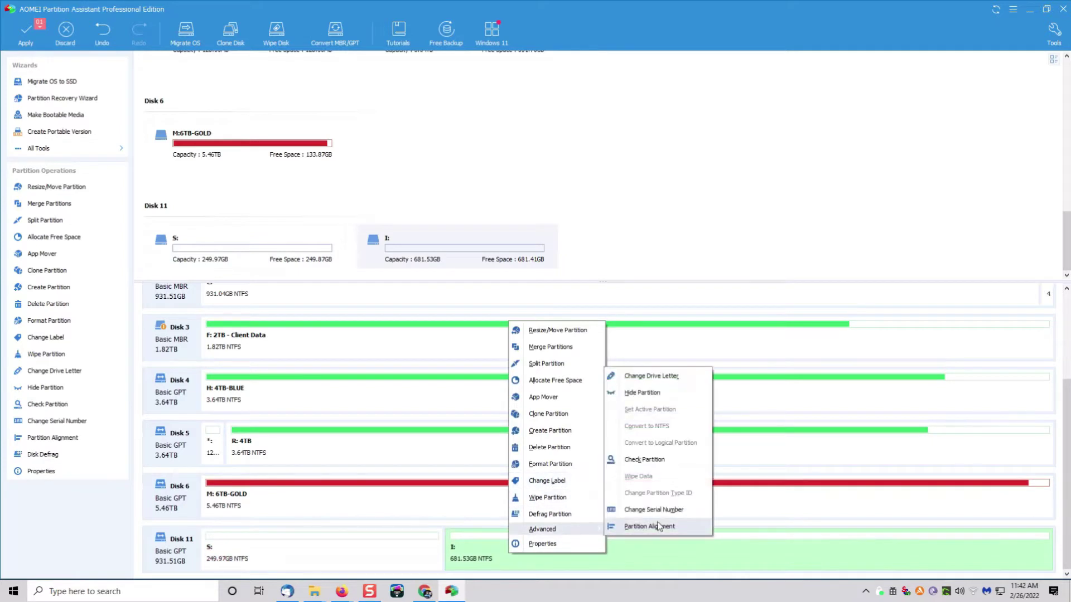
{"action": "left_click", "coordinate": [659, 377]}
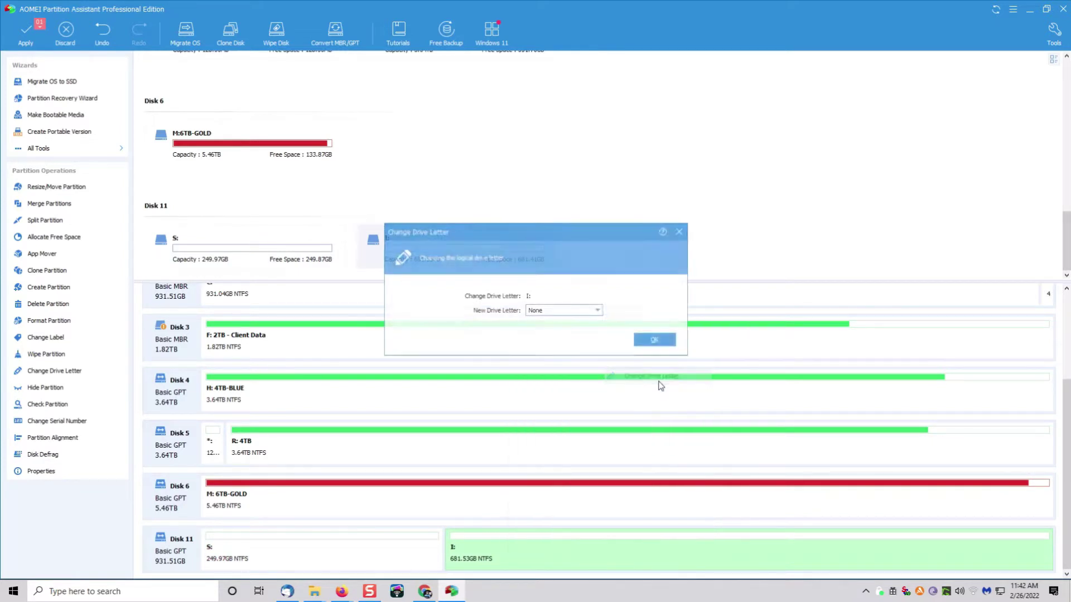
{"action": "left_click", "coordinate": [585, 310]}
{"action": "left_click", "coordinate": [566, 385]}
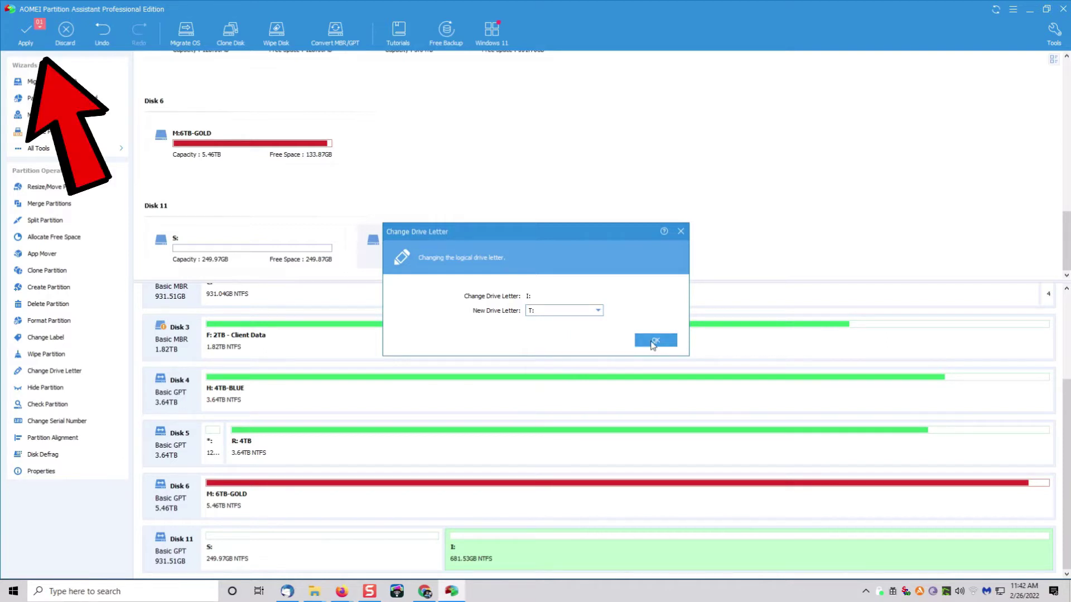
{"action": "left_click", "coordinate": [655, 341]}
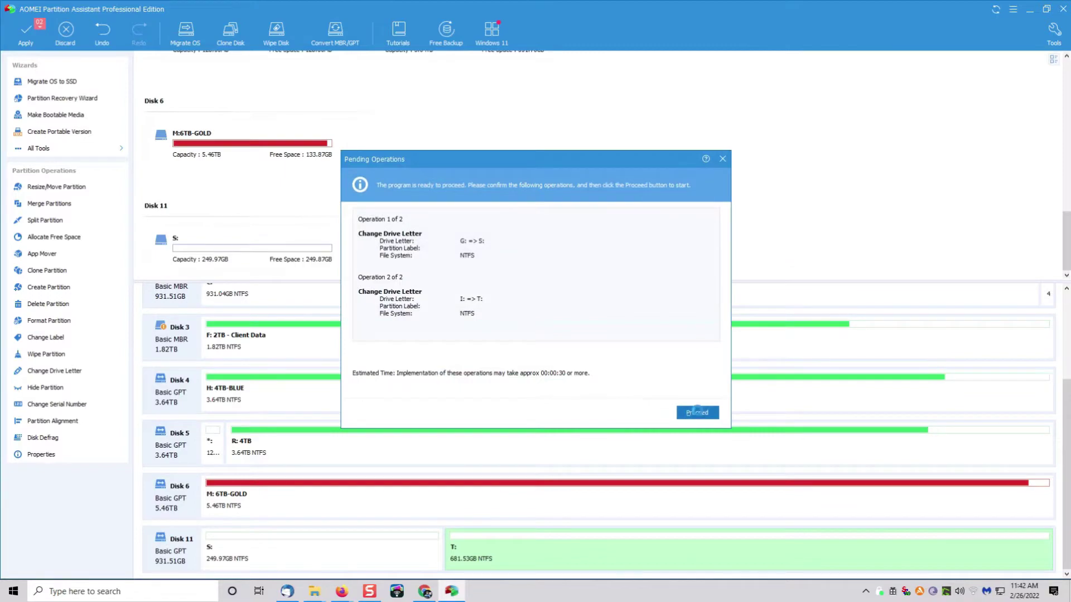
Apply both drive letter changes and check the new letters in This PC
{"action": "left_click", "coordinate": [697, 411]}
{"action": "key", "text": "Return"}
{"action": "left_click", "coordinate": [609, 319]}
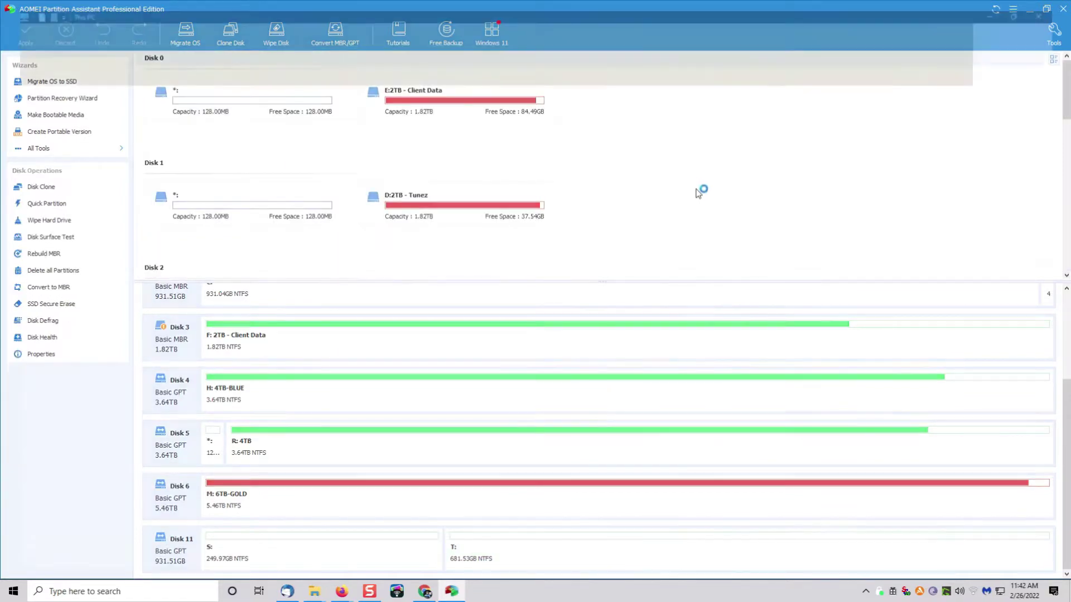
{"action": "key", "text": "super+e"}
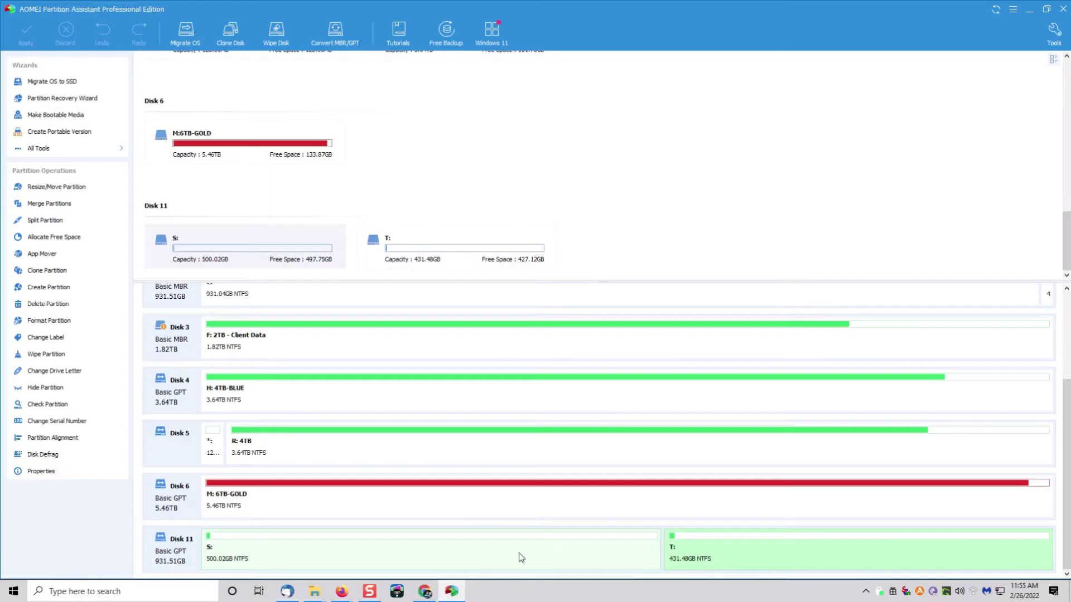
Wipe Disk 11 by filling its sectors with zeros and apply the wipe
{"action": "left_click", "coordinate": [204, 559]}
{"action": "right_click", "coordinate": [169, 559]}
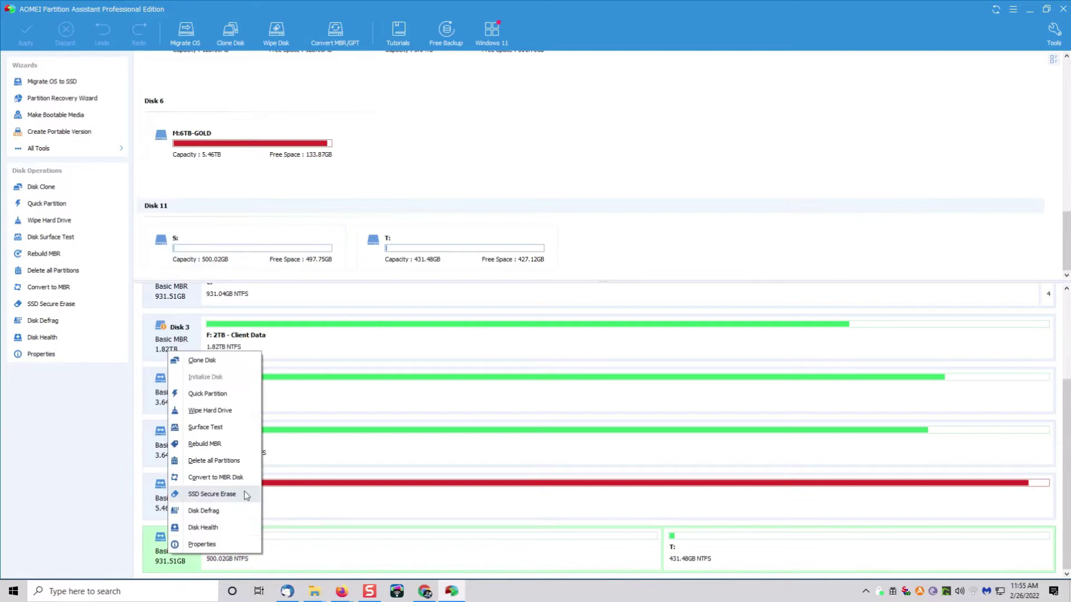
{"action": "left_click", "coordinate": [223, 410]}
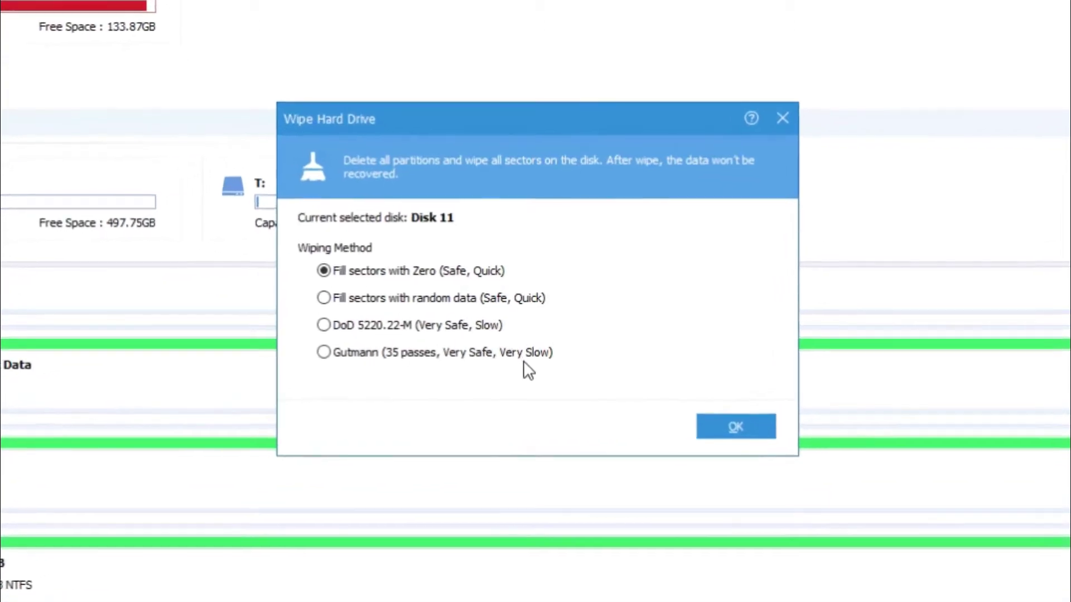
{"action": "left_click", "coordinate": [761, 429]}
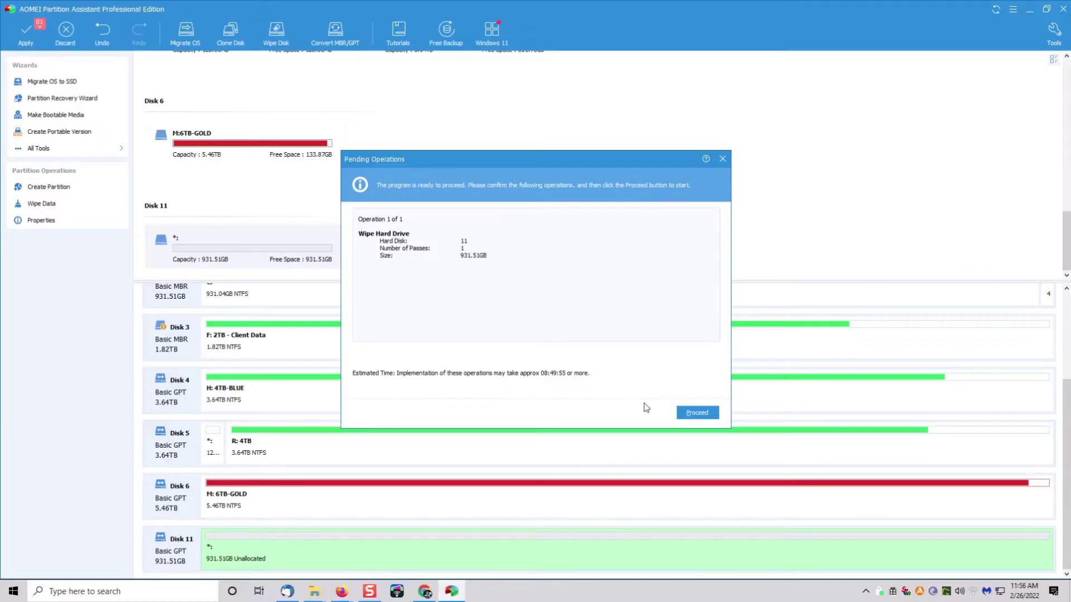
{"action": "left_click", "coordinate": [697, 413]}
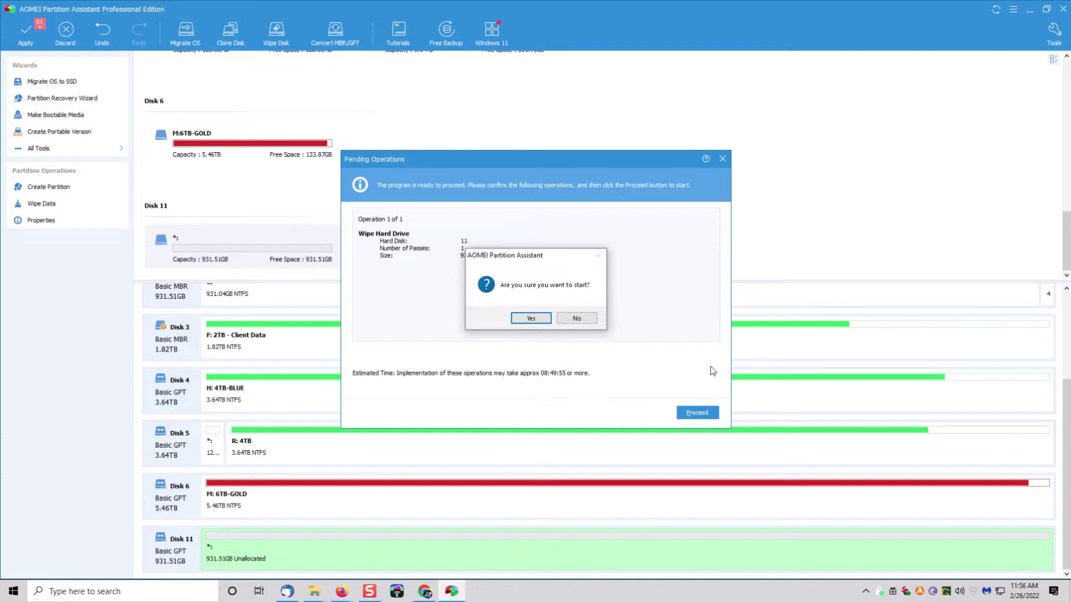
{"action": "left_click", "coordinate": [531, 318]}
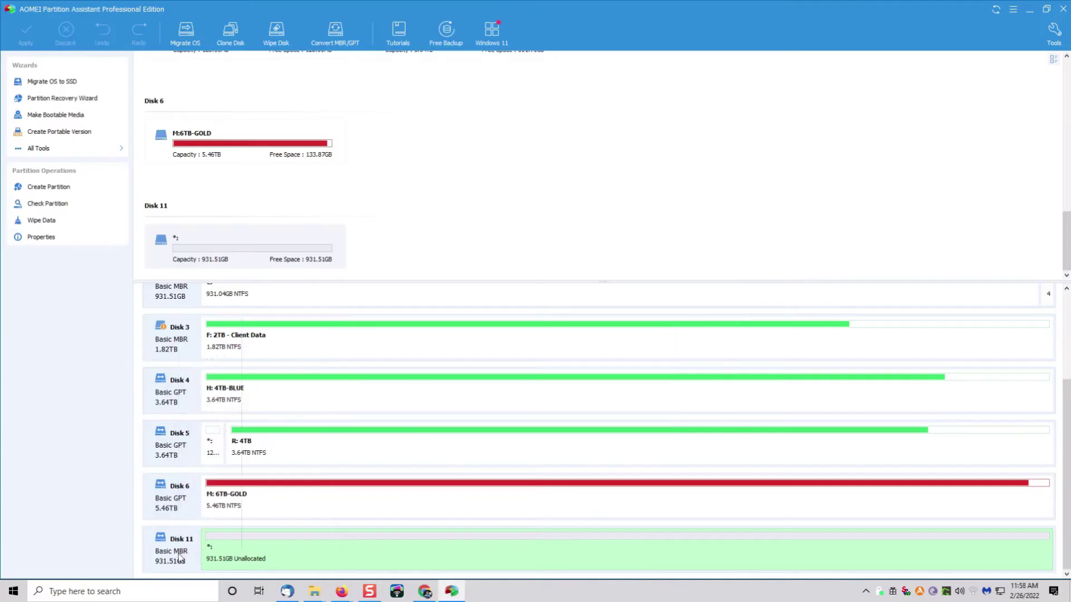
Set up Quick Partition on Disk 11 with the disk type set to GPT
{"action": "left_click", "coordinate": [180, 555]}
{"action": "right_click", "coordinate": [172, 554]}
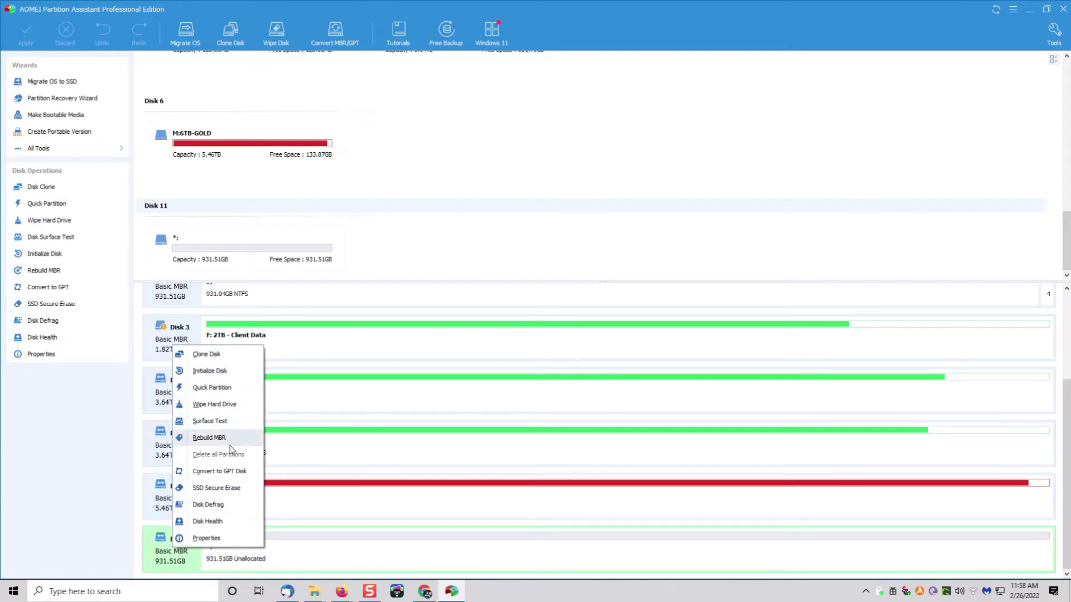
{"action": "left_click", "coordinate": [234, 392]}
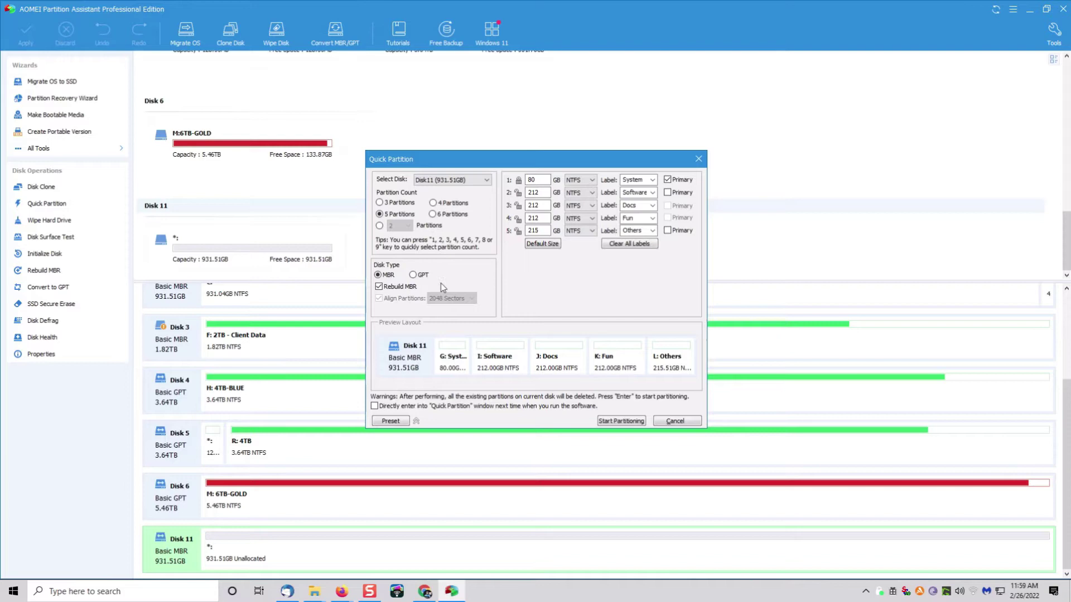
{"action": "left_click", "coordinate": [414, 275]}
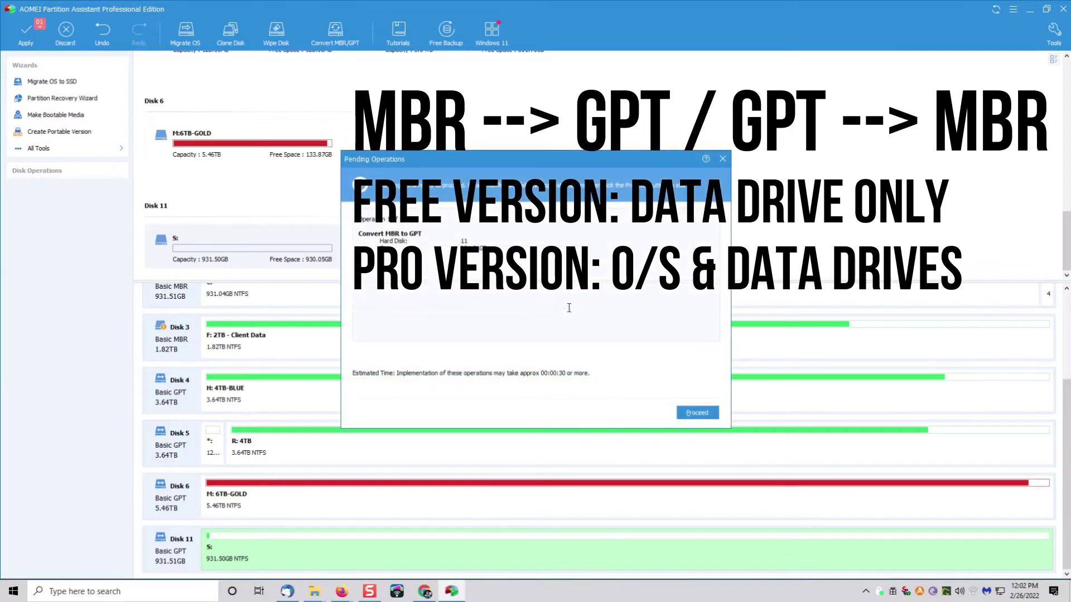
Proceed with the pending MBR to GPT conversion of Disk 11
{"action": "left_click", "coordinate": [701, 413]}
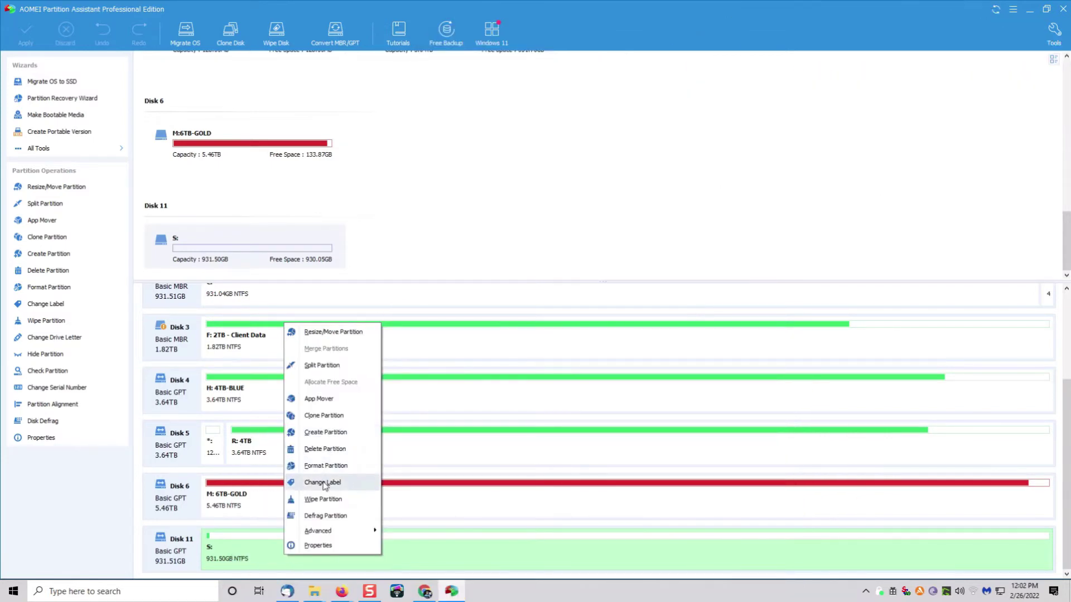
Schedule daily defragmentation of drive S: in Disk Defrag
{"action": "left_click", "coordinate": [327, 518]}
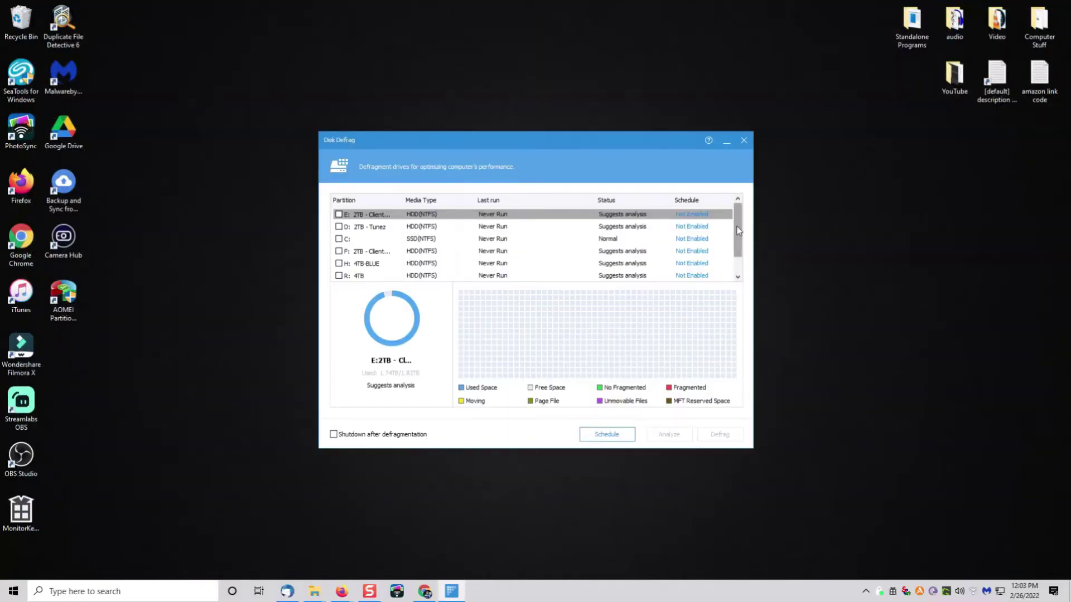
{"action": "left_click_drag", "start_coordinate": [738, 228], "coordinate": [742, 265]}
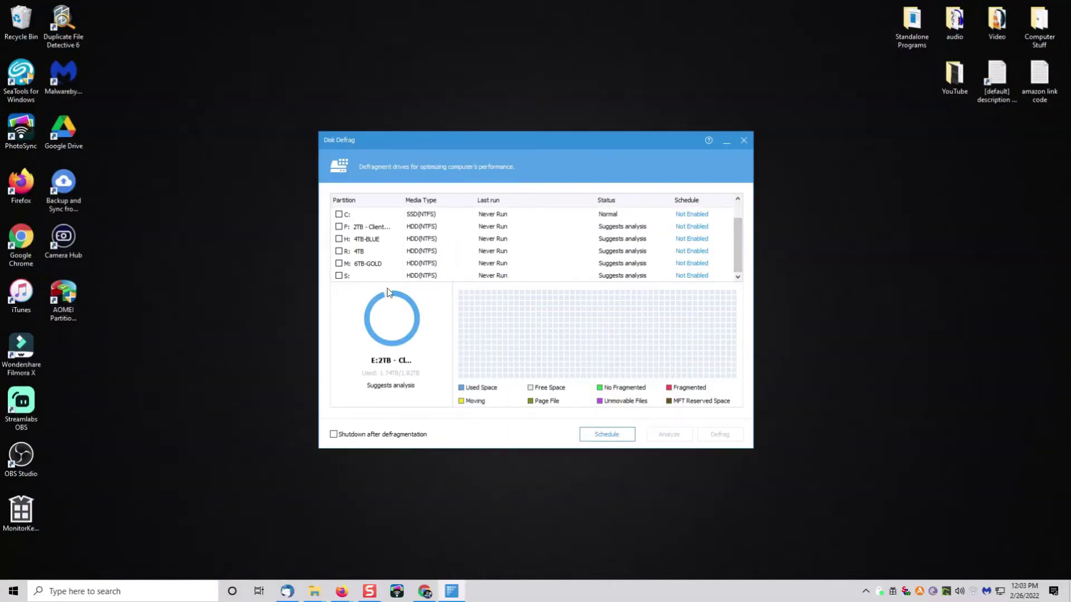
{"action": "left_click", "coordinate": [338, 275]}
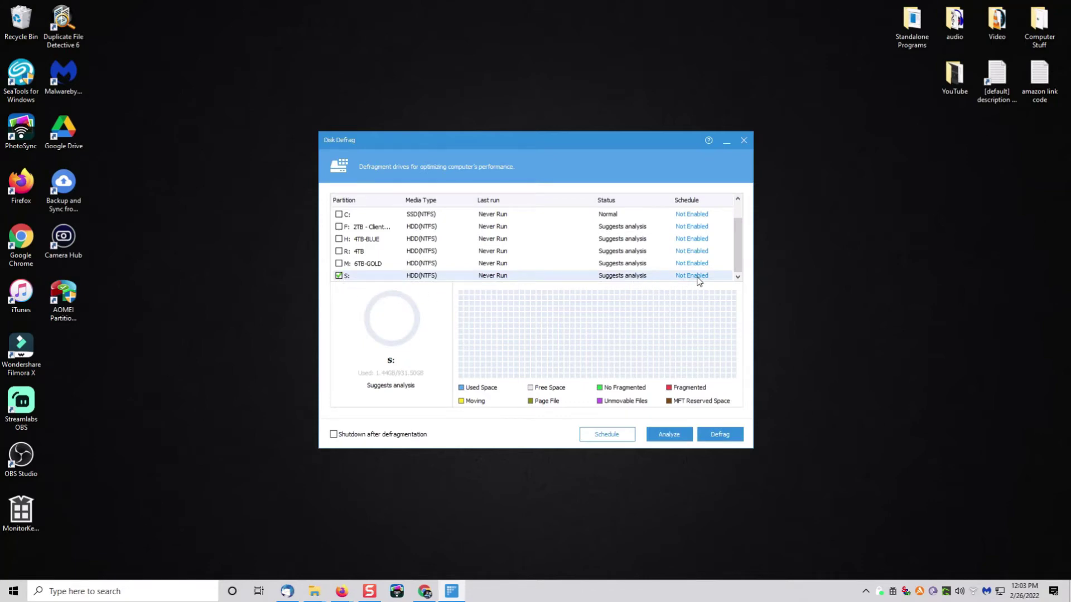
{"action": "left_click", "coordinate": [625, 437]}
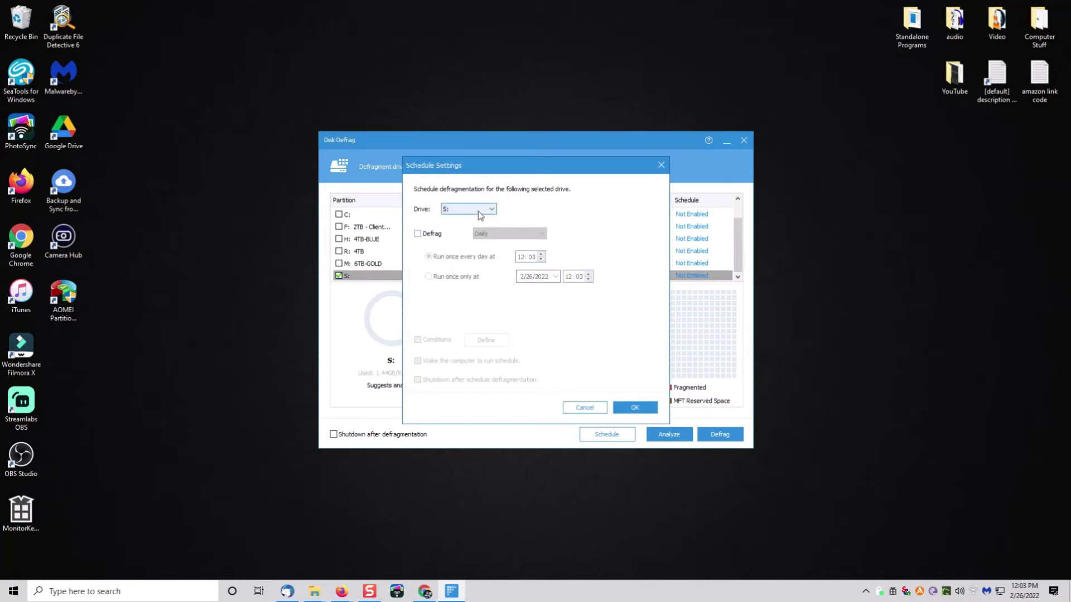
{"action": "left_click", "coordinate": [434, 239]}
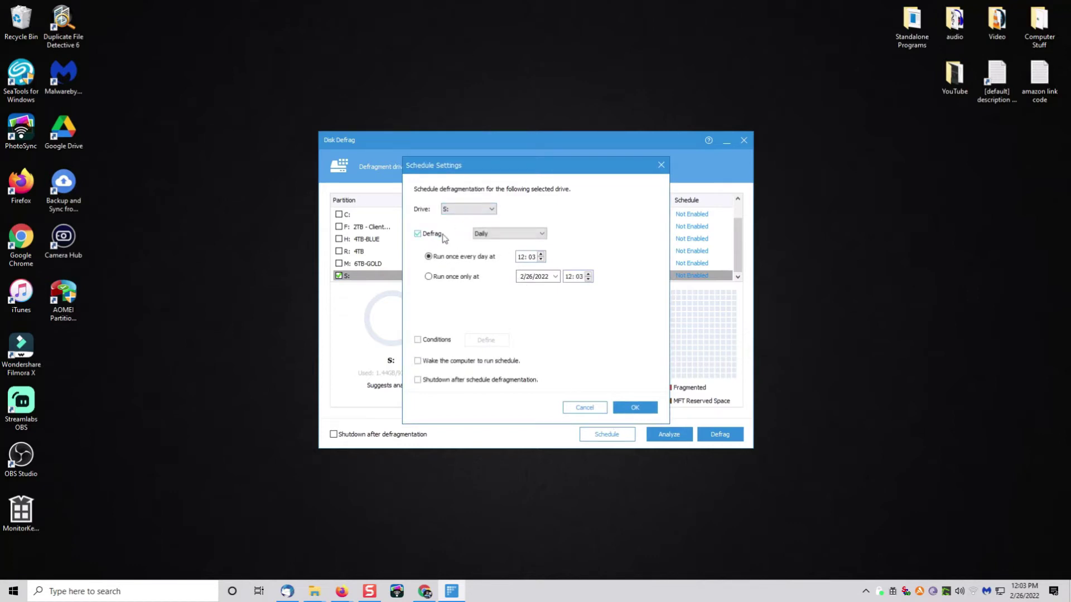
{"action": "left_click", "coordinate": [543, 235]}
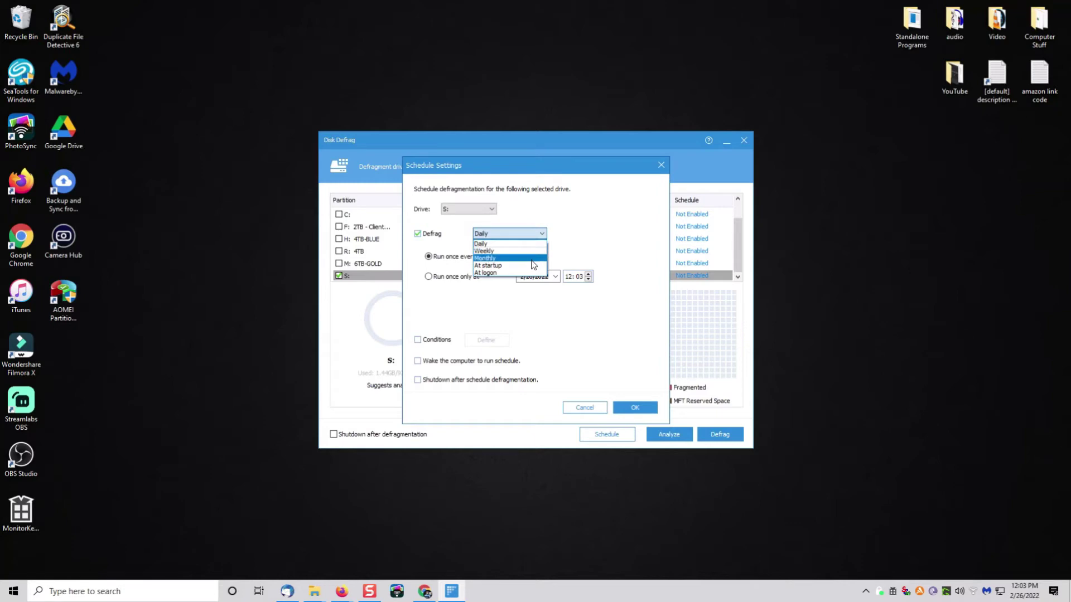
{"action": "left_click", "coordinate": [578, 241]}
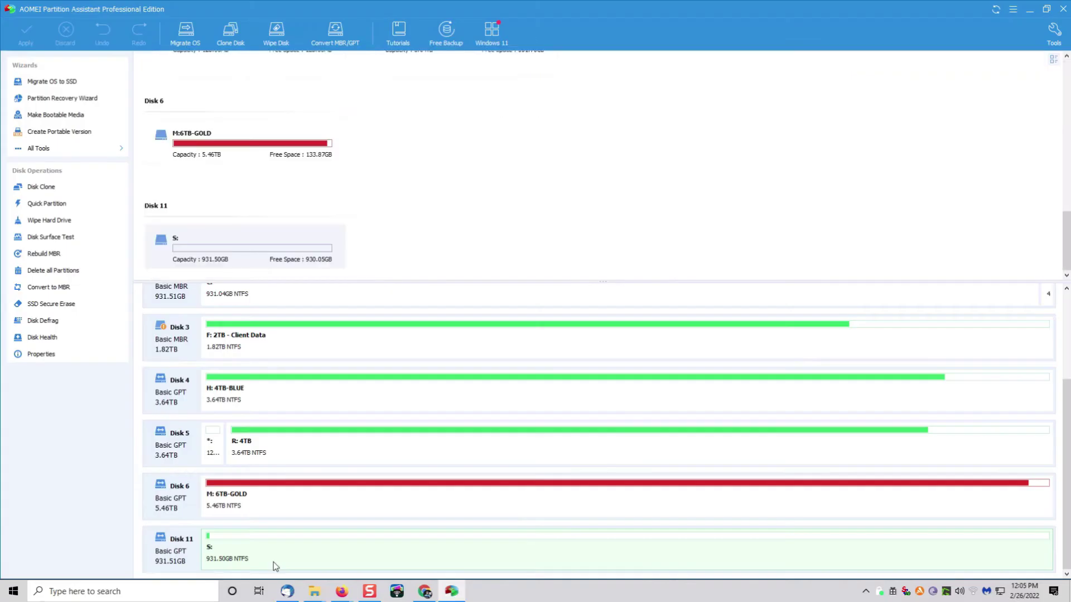
Bring up the context menu of operations for Disk 11
{"action": "left_click", "coordinate": [195, 553]}
{"action": "right_click", "coordinate": [195, 552]}
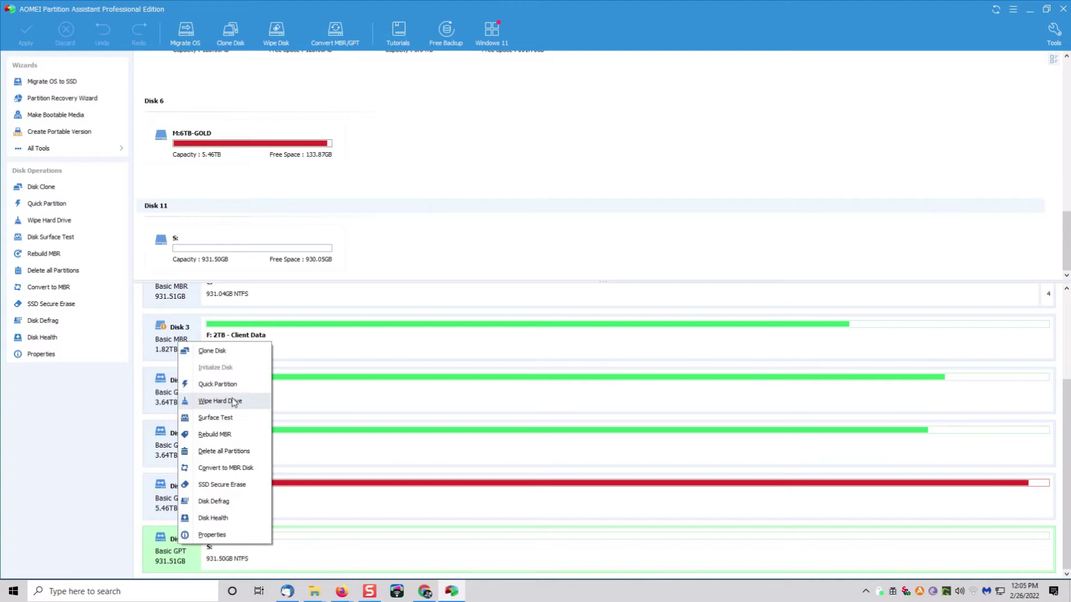
Start Clone Disk and settle on quick cloning of used space only after trying sector-by-sector
{"action": "left_click", "coordinate": [232, 357]}
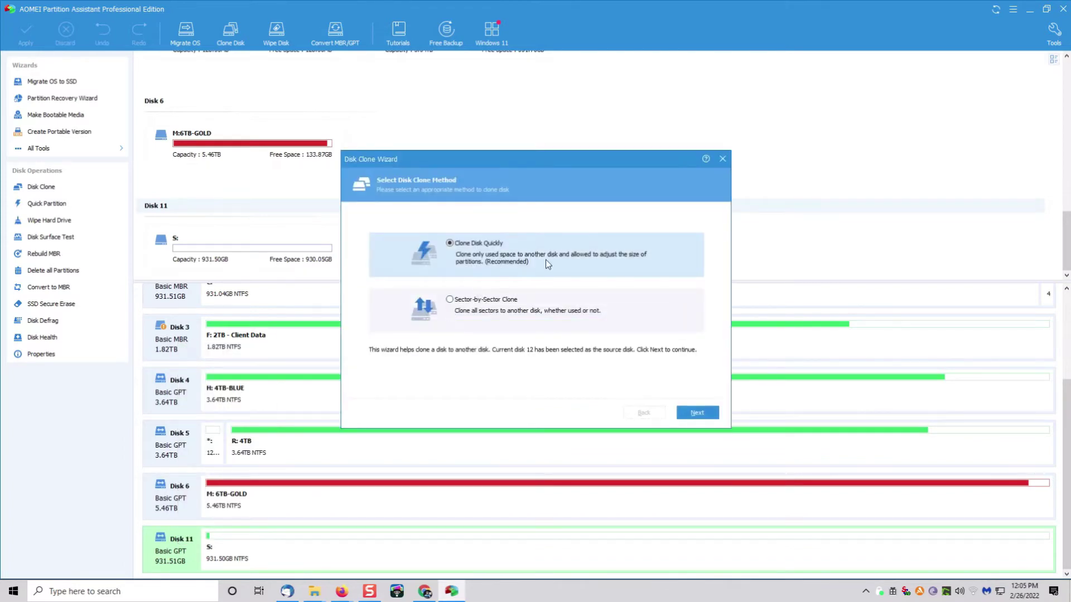
{"action": "left_click", "coordinate": [450, 300]}
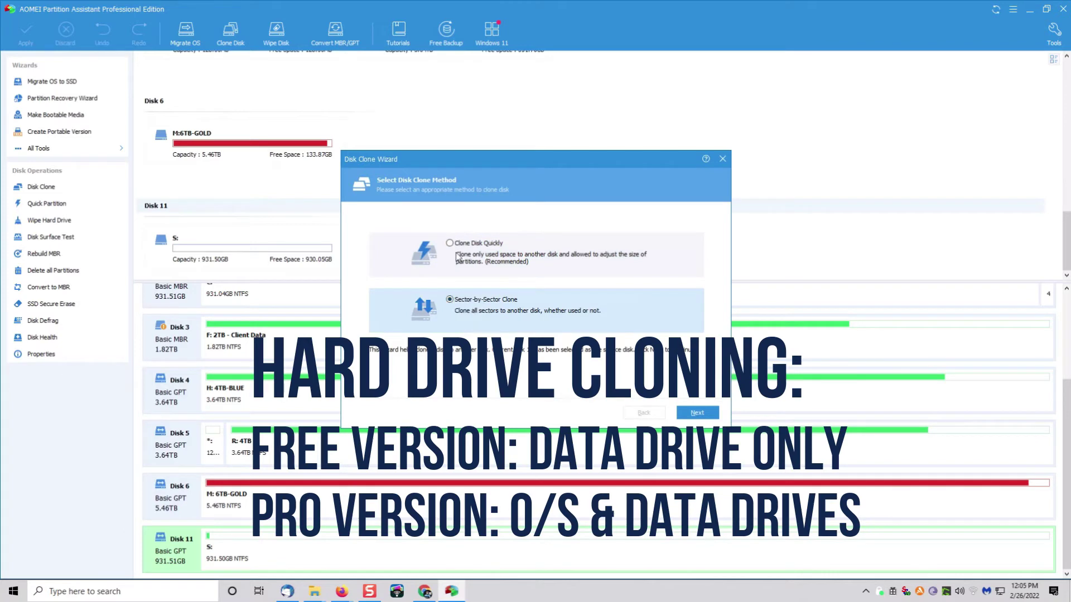
{"action": "left_click", "coordinate": [489, 259]}
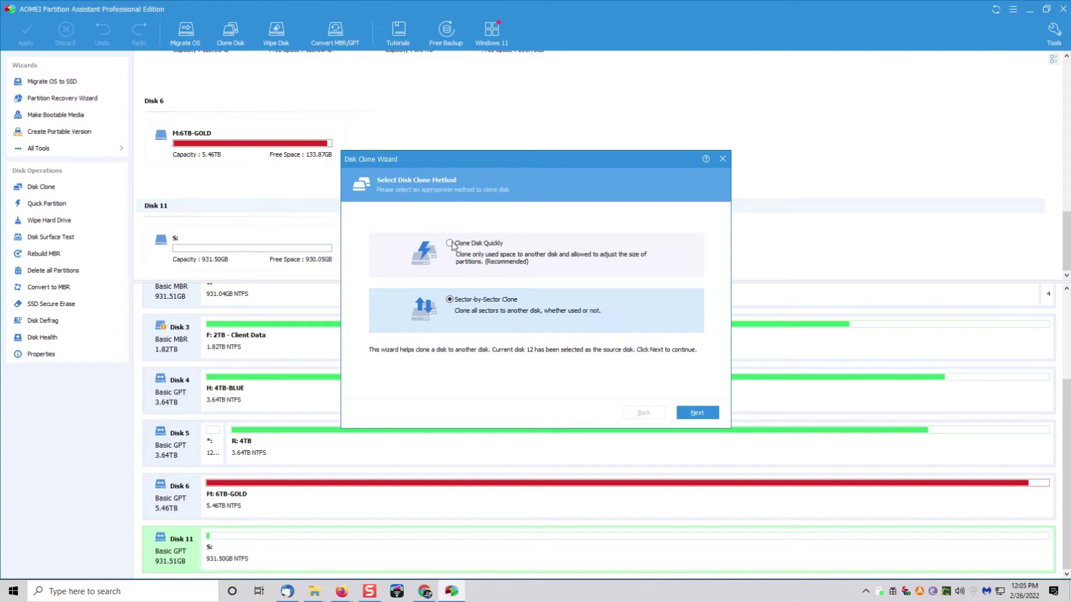
{"action": "left_click", "coordinate": [451, 244]}
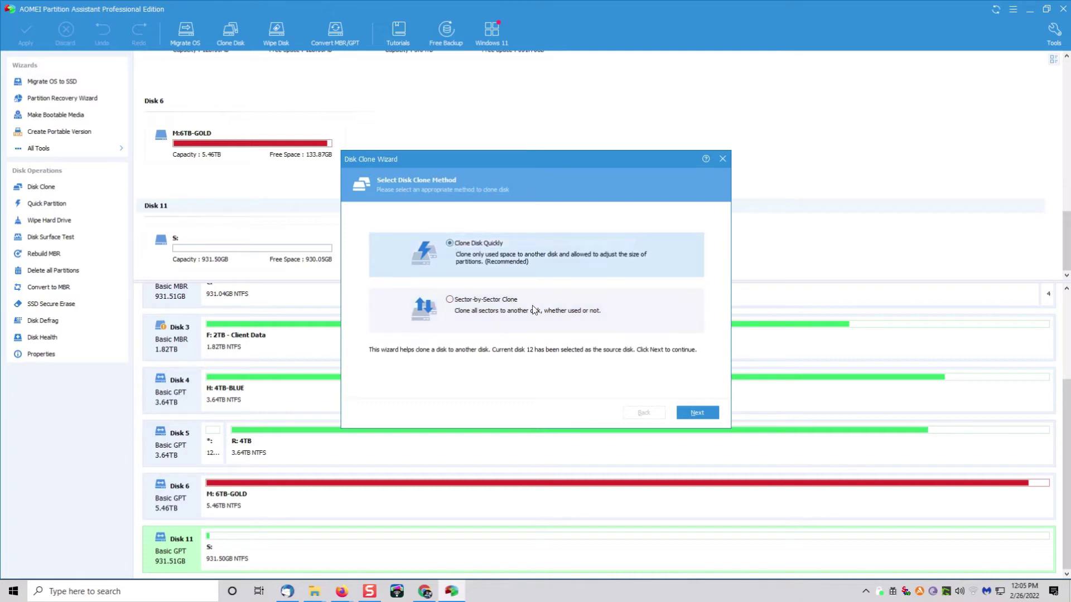
{"action": "left_click", "coordinate": [697, 413]}
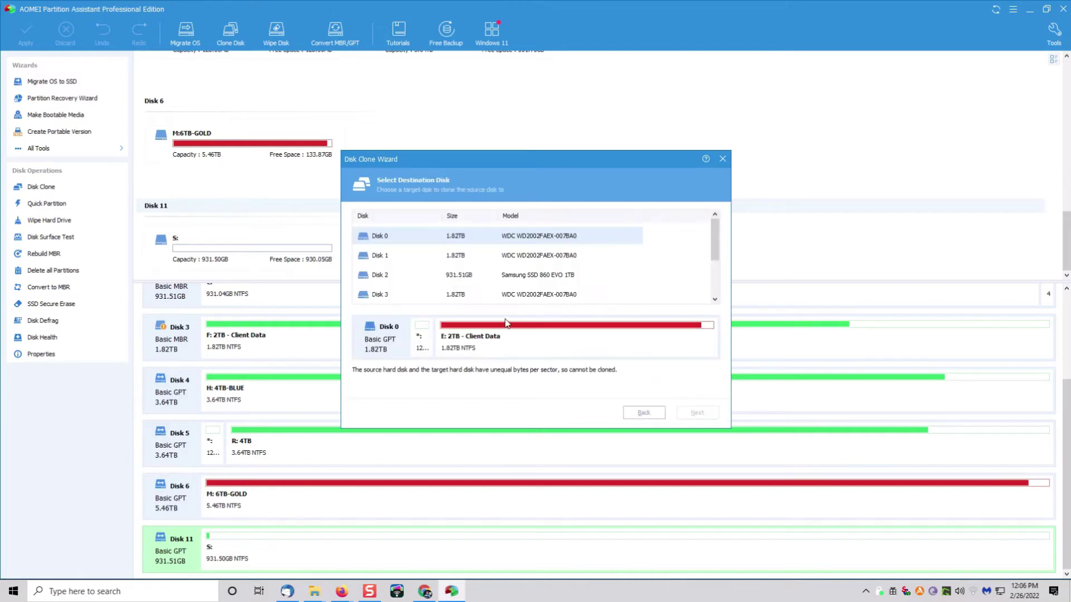
Browse candidate destination disks, trying Disk 11 and then Disk 3
{"action": "left_click_drag", "start_coordinate": [715, 234], "coordinate": [720, 291]}
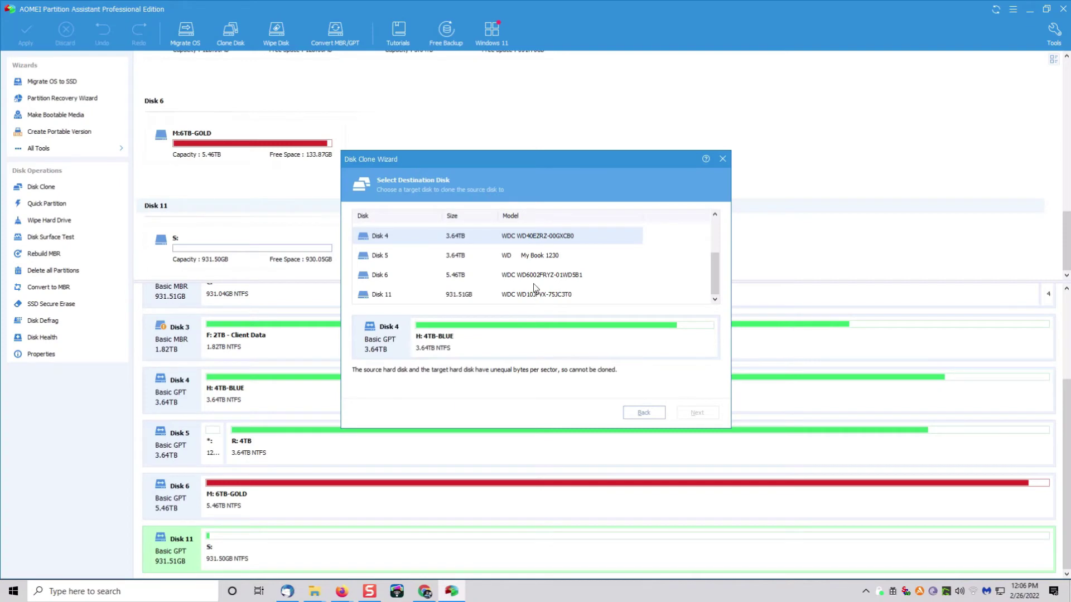
{"action": "left_click", "coordinate": [520, 298]}
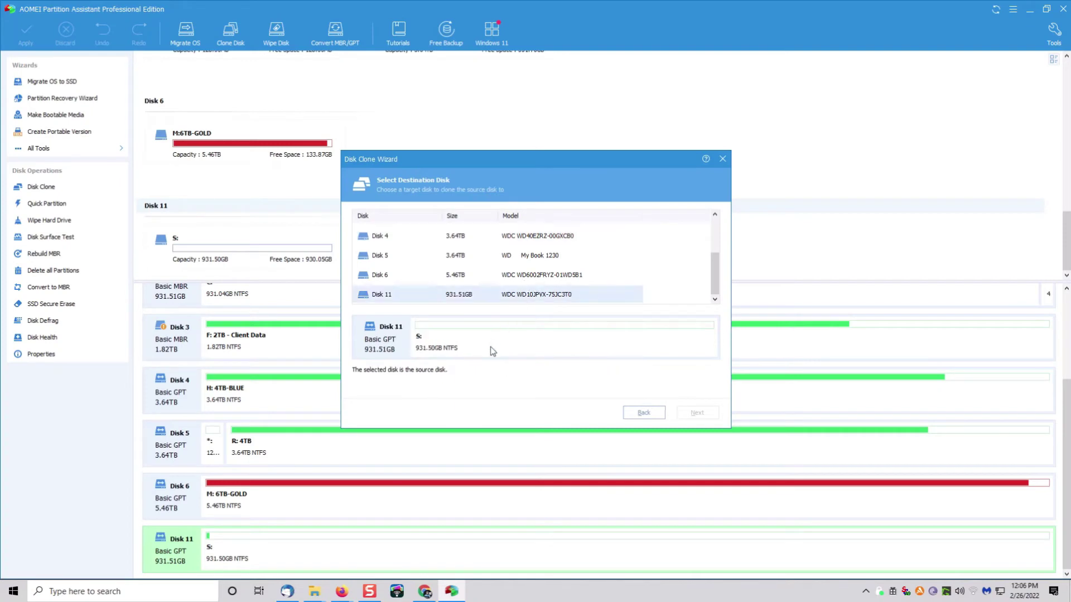
{"action": "scroll", "coordinate": [607, 259], "scroll_direction": "up", "scroll_amount": 1}
{"action": "left_click", "coordinate": [505, 237]}
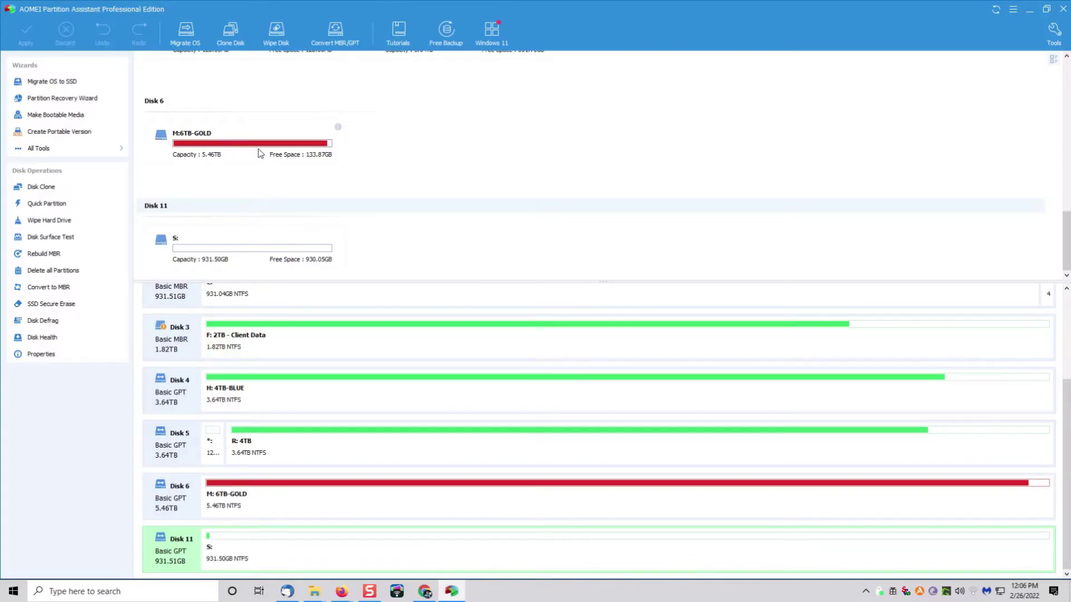
Step through the Migrate OS to SSD wizard, back once, then forward to the disk-space page
{"action": "left_click", "coordinate": [185, 33]}
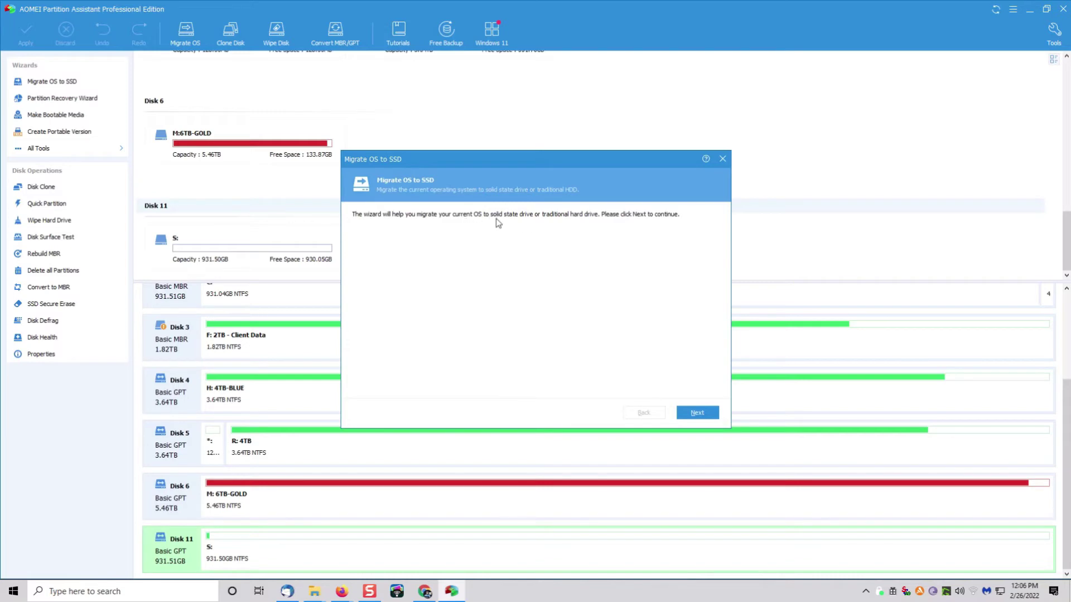
{"action": "left_click", "coordinate": [697, 413]}
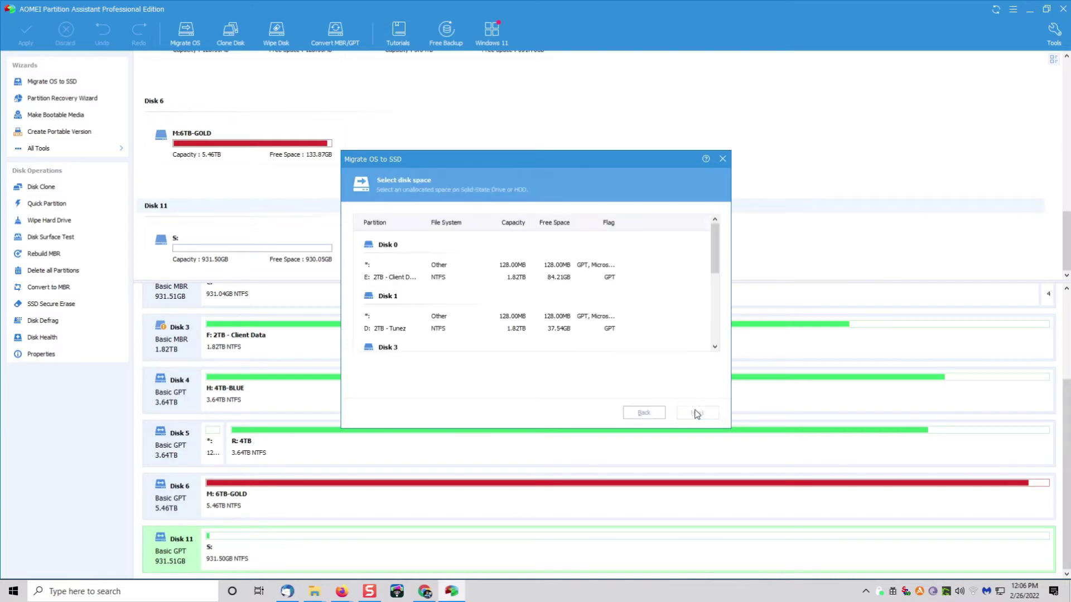
{"action": "left_click", "coordinate": [648, 414]}
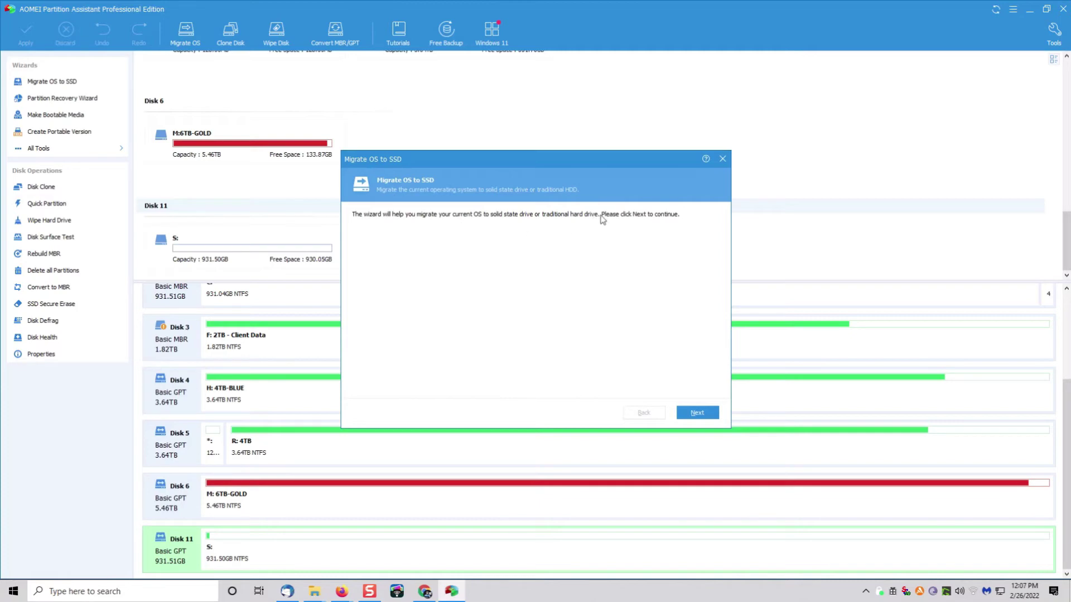
{"action": "left_click", "coordinate": [698, 411]}
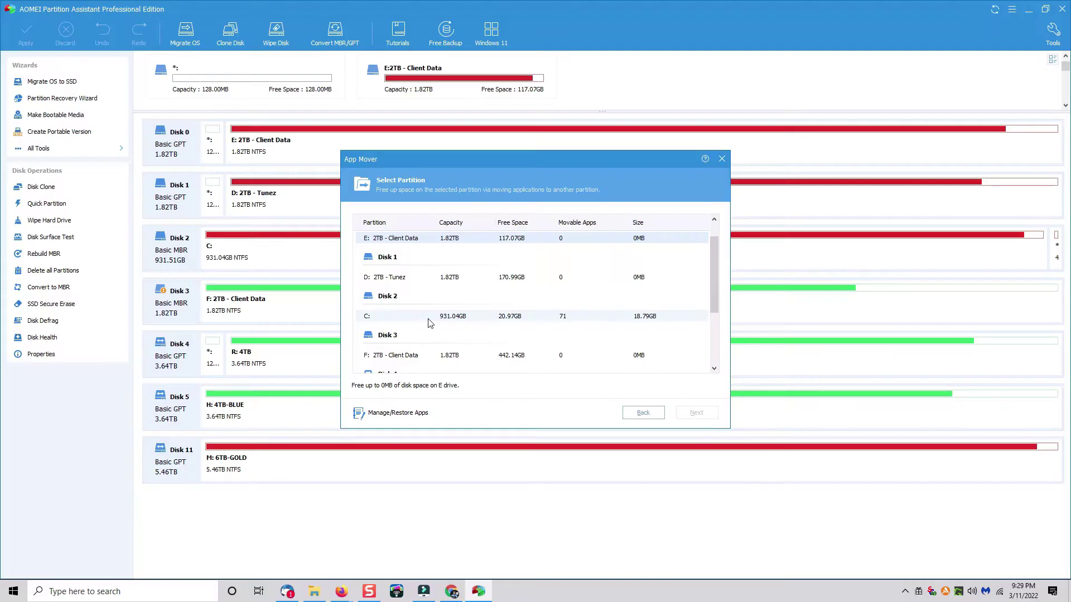
Pick C: in App Mover, review its movable apps, and open the destination drive list
{"action": "left_click", "coordinate": [430, 322]}
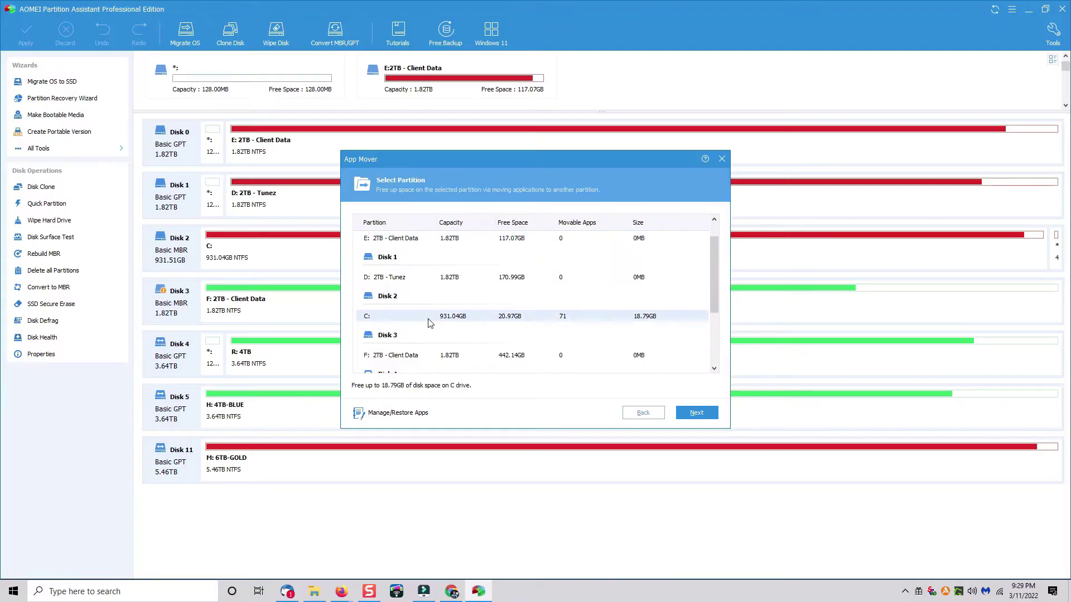
{"action": "left_click", "coordinate": [696, 413]}
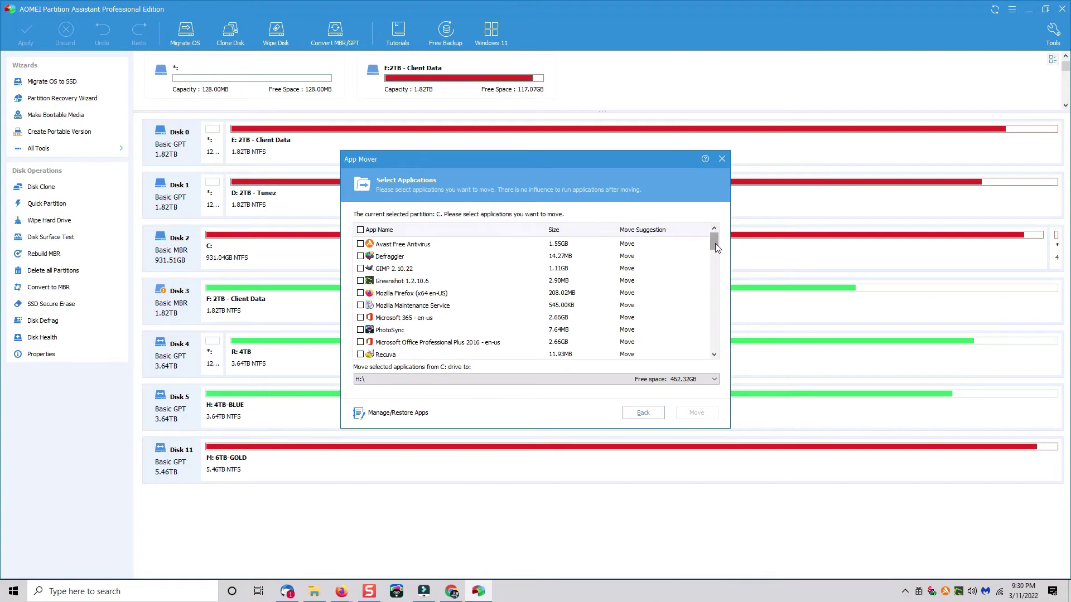
{"action": "mouse_move", "coordinate": [716, 248]}
{"action": "left_mouse_down"}
{"action": "mouse_move", "coordinate": [707, 352]}
{"action": "mouse_move", "coordinate": [714, 241]}
{"action": "left_mouse_up"}
{"action": "left_click", "coordinate": [713, 379]}
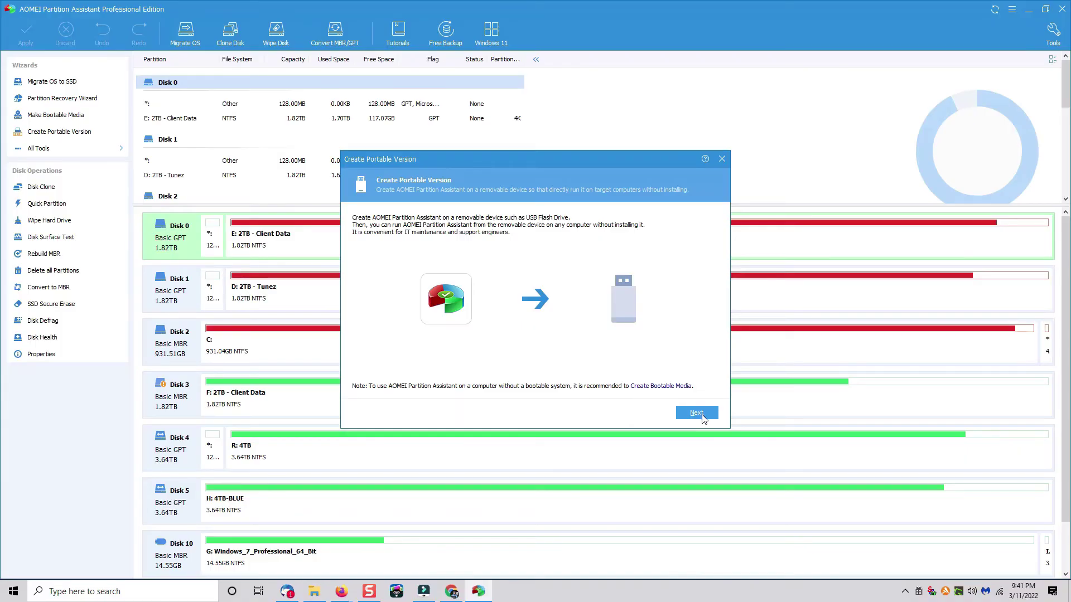
Advance the portable-version wizard to the USB device page showing flash disk G:
{"action": "left_click", "coordinate": [697, 414]}
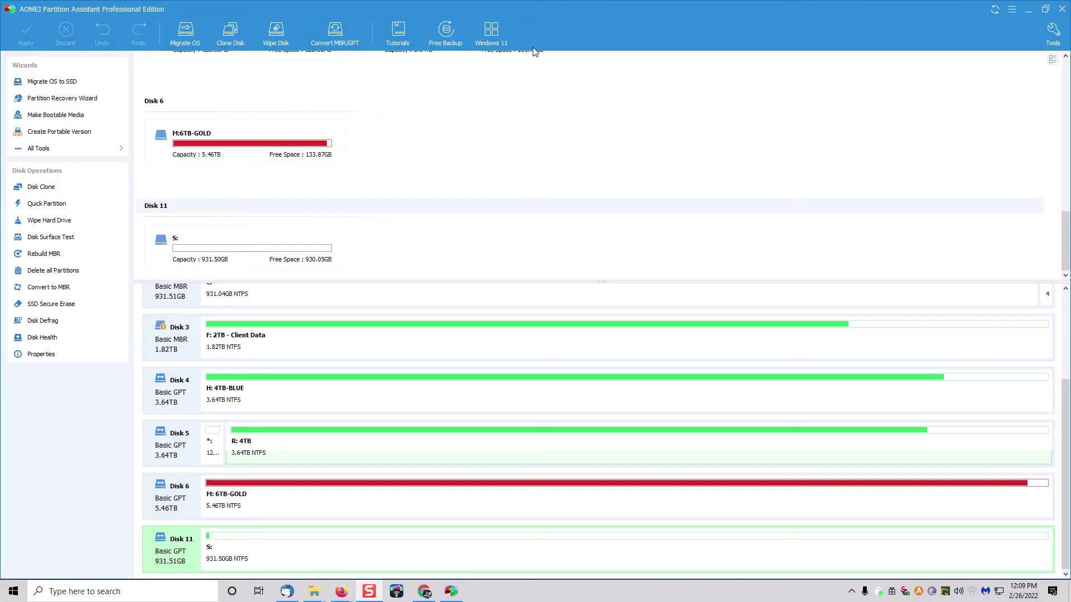
Run the Windows 11 compatibility check and list all failed items
{"action": "left_click", "coordinate": [491, 31]}
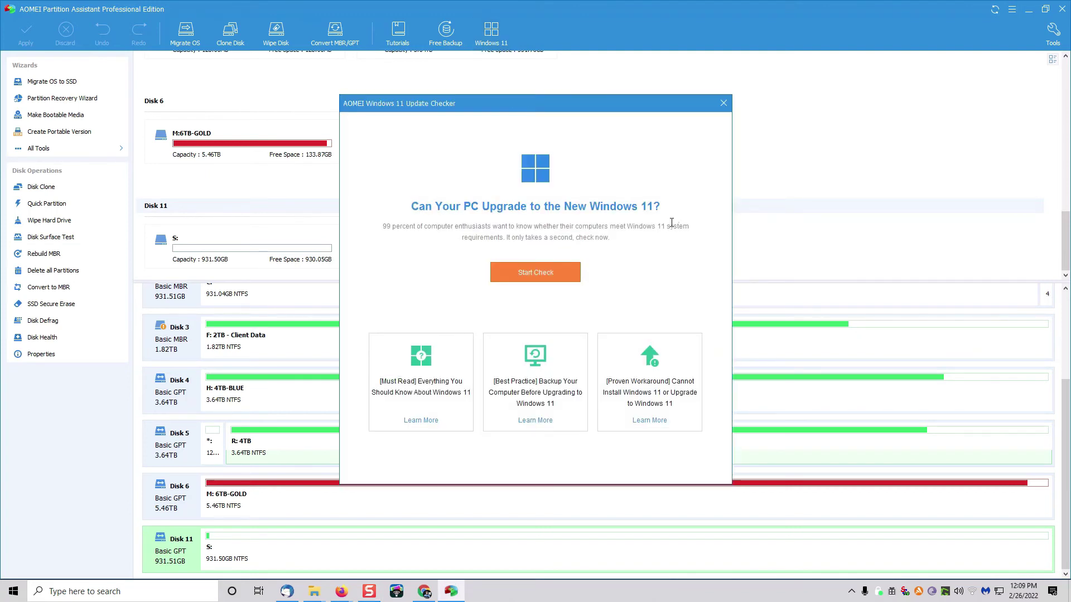
{"action": "left_click", "coordinate": [548, 275]}
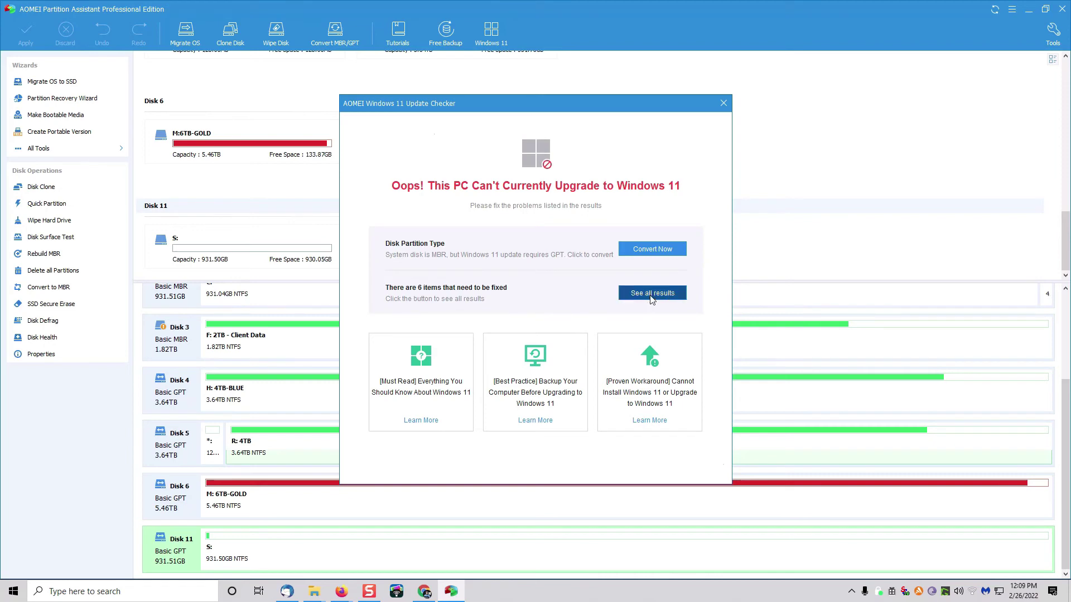
{"action": "left_click", "coordinate": [651, 299]}
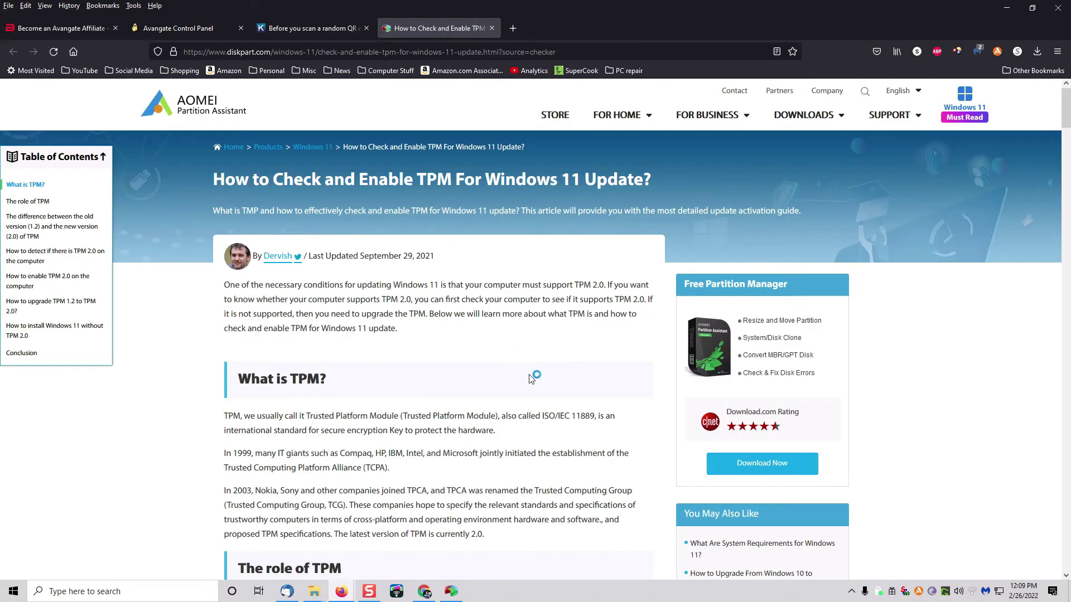
{"action": "scroll", "coordinate": [530, 378], "scroll_direction": "down", "scroll_amount": 5}
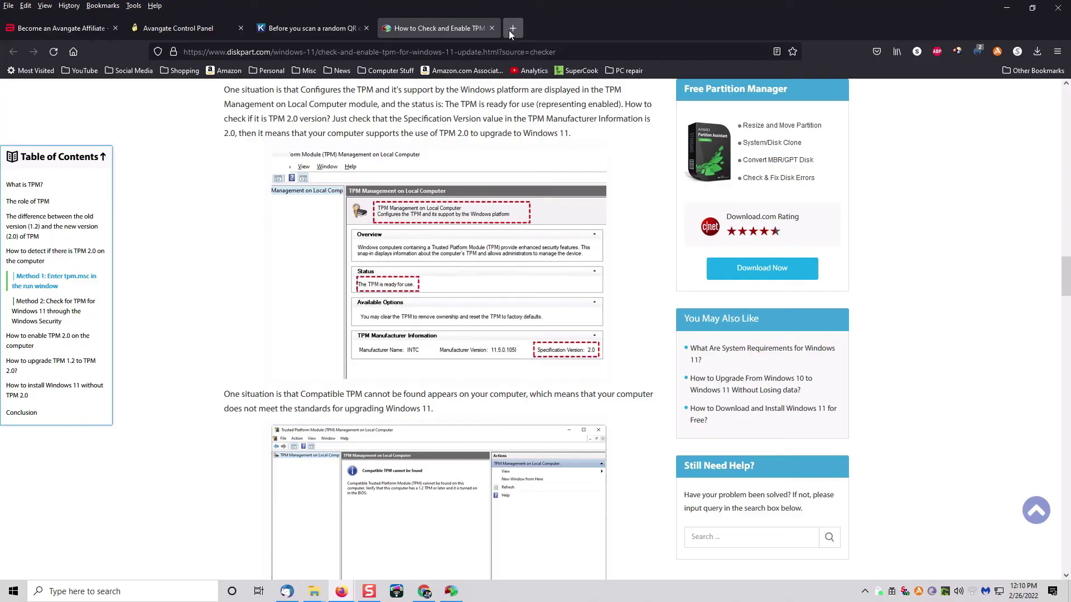
Close the TPM article and minimize Firefox to return to the checker results
{"action": "left_click", "coordinate": [508, 29]}
{"action": "left_click", "coordinate": [1007, 8]}
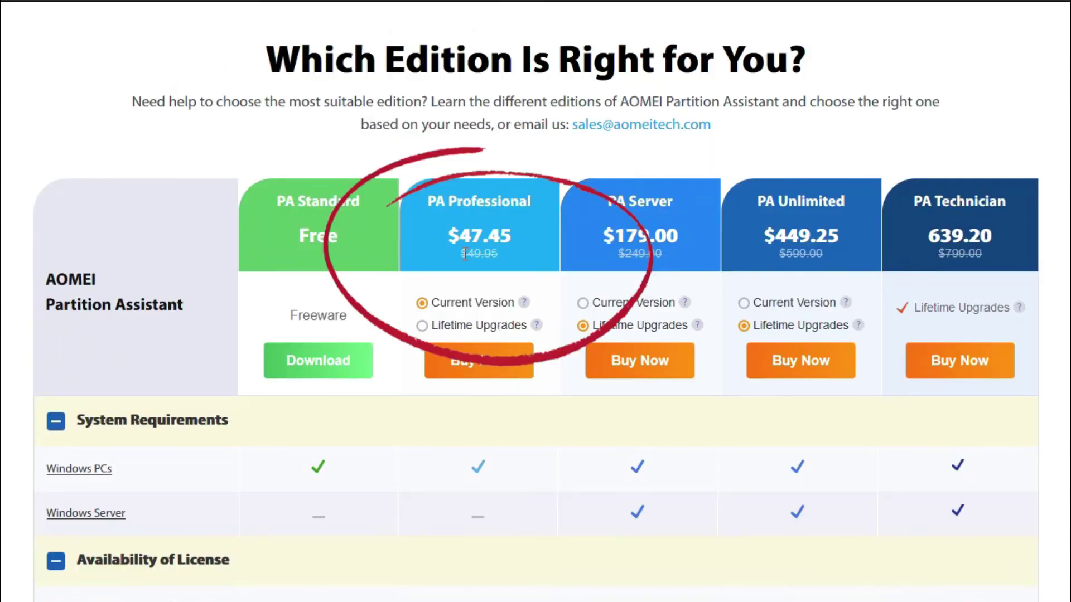
Select Lifetime Upgrades for PA Professional, raising its price to $53.96
{"action": "left_click", "coordinate": [422, 326]}
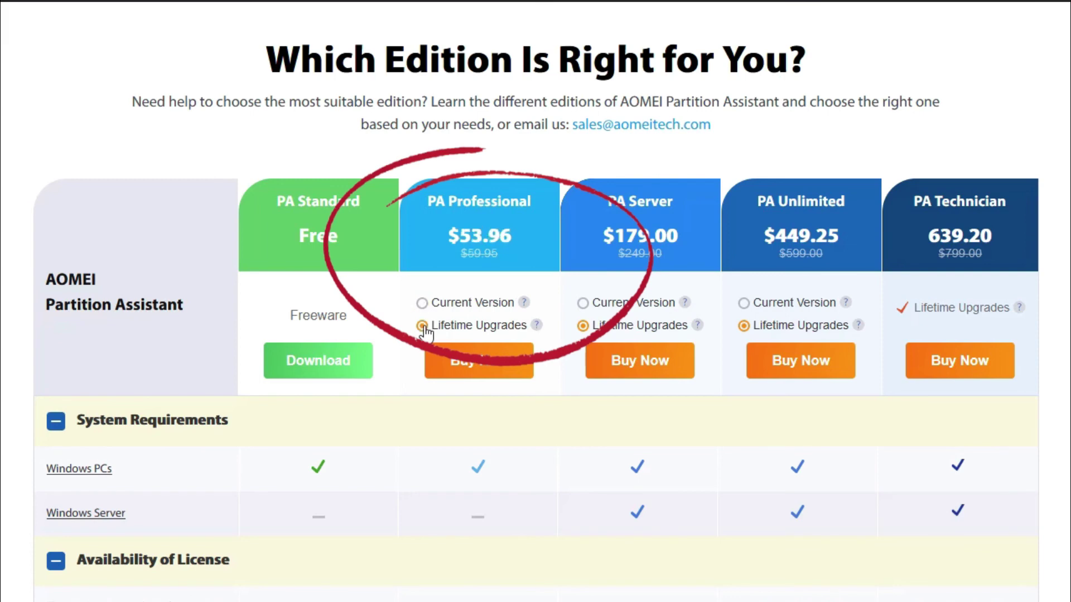